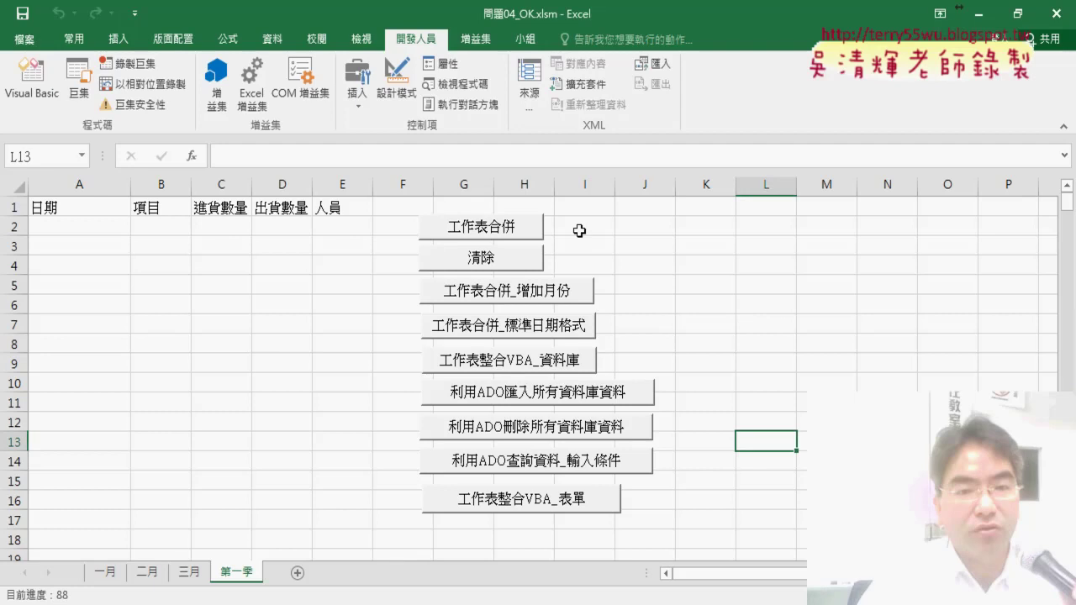
Run the 工作表合併 macro to combine the monthly sheets' records into the 第一季 sheet
{"action": "left_click", "coordinate": [509, 229]}
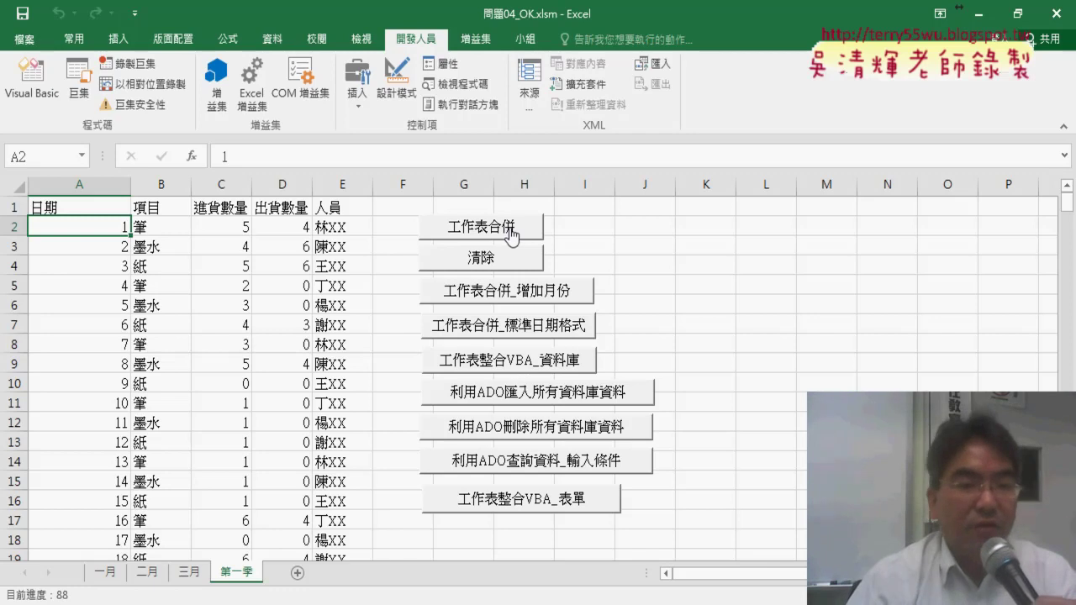
Clear the data, merge again, then run 工作表合併_標準日期格式 so column A shows 2017/1/1 dates
{"action": "left_click", "coordinate": [491, 267]}
{"action": "left_click", "coordinate": [496, 226]}
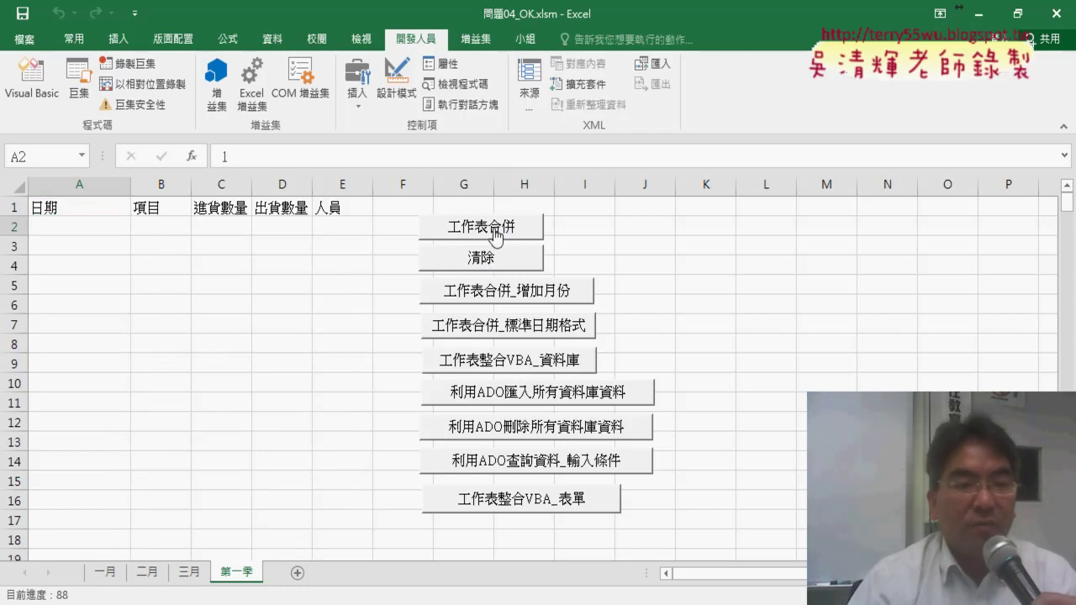
{"action": "left_click", "coordinate": [79, 184]}
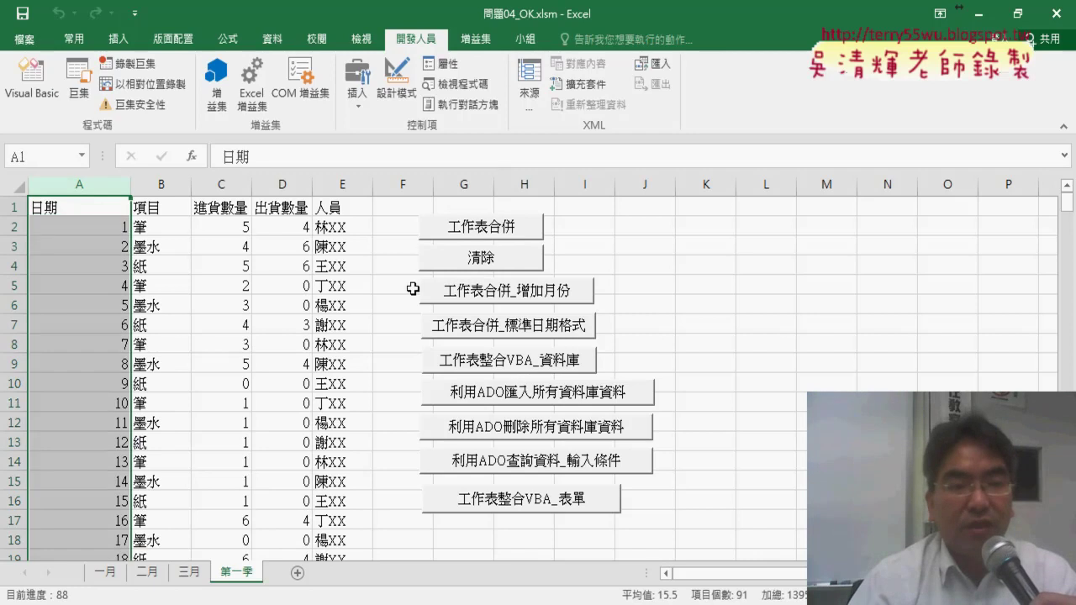
{"action": "left_click", "coordinate": [506, 333]}
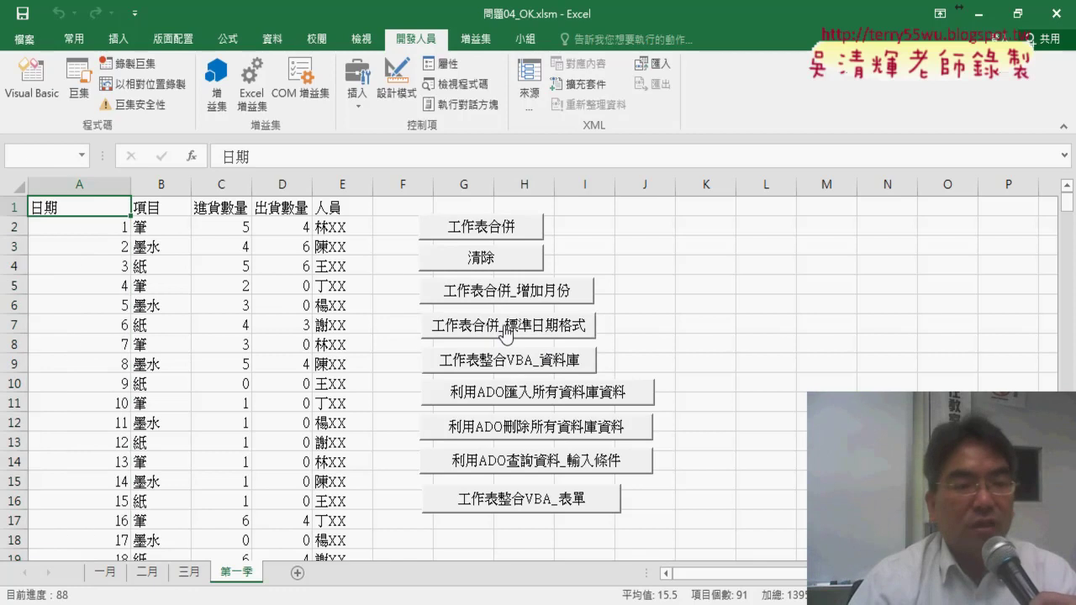
{"action": "left_click", "coordinate": [93, 227]}
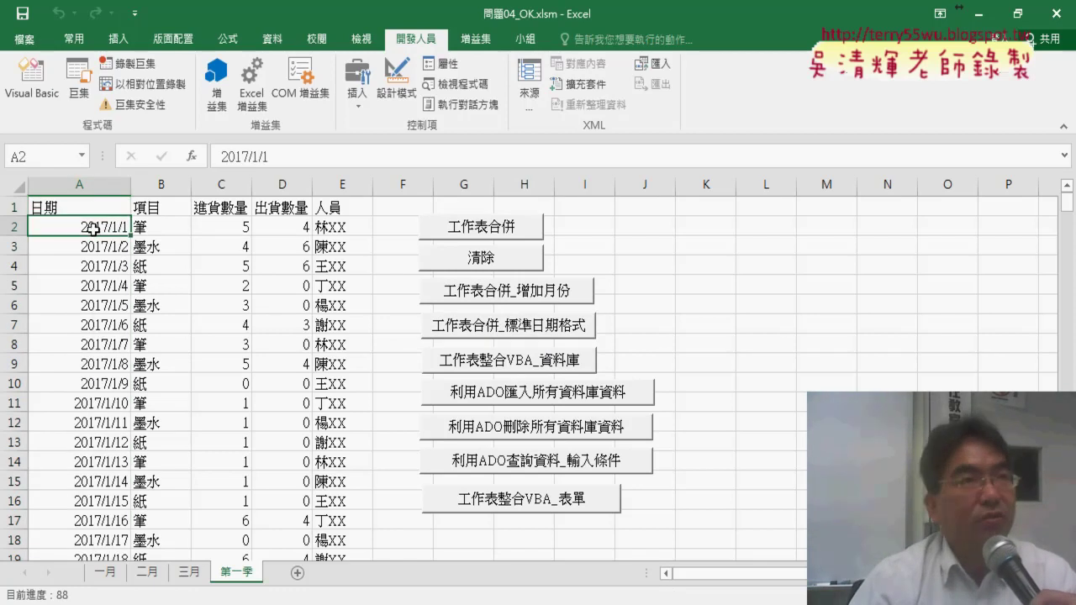
{"action": "right_click", "coordinate": [93, 227]}
Format cell A2 with the 中華民國曆 calendar using the 101/3/14 date style
{"action": "left_click", "coordinate": [180, 503]}
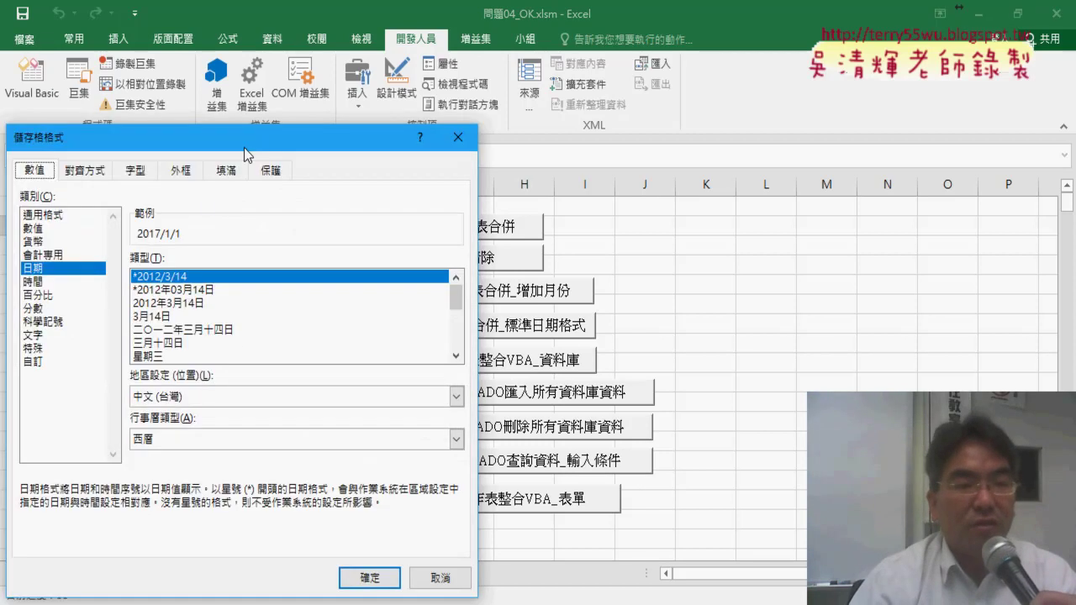
{"action": "left_click_drag", "start_coordinate": [245, 152], "coordinate": [542, 113]}
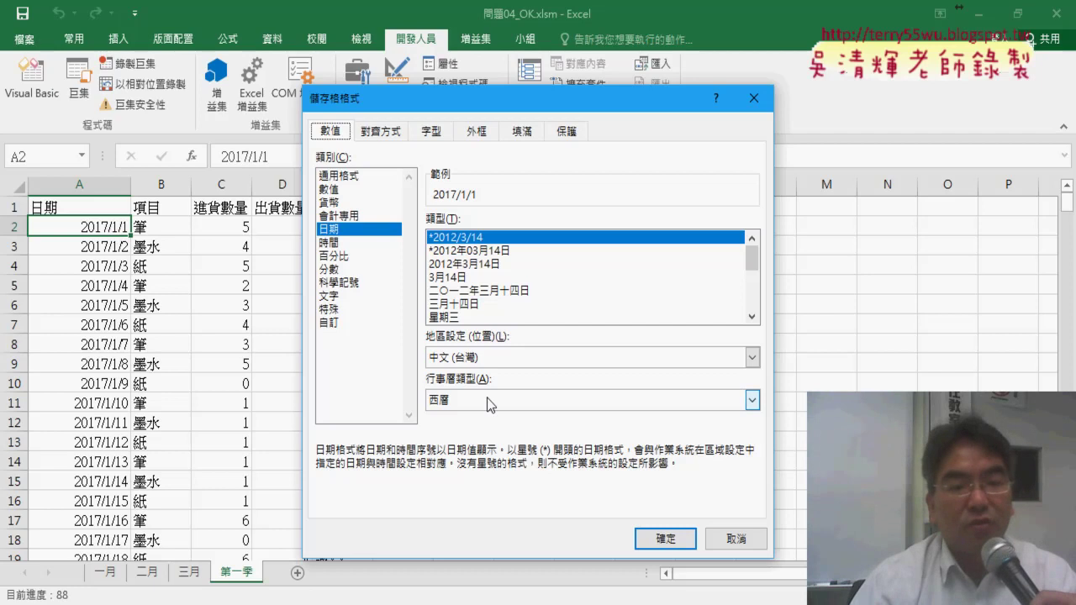
{"action": "left_click", "coordinate": [753, 400]}
{"action": "left_click", "coordinate": [487, 414]}
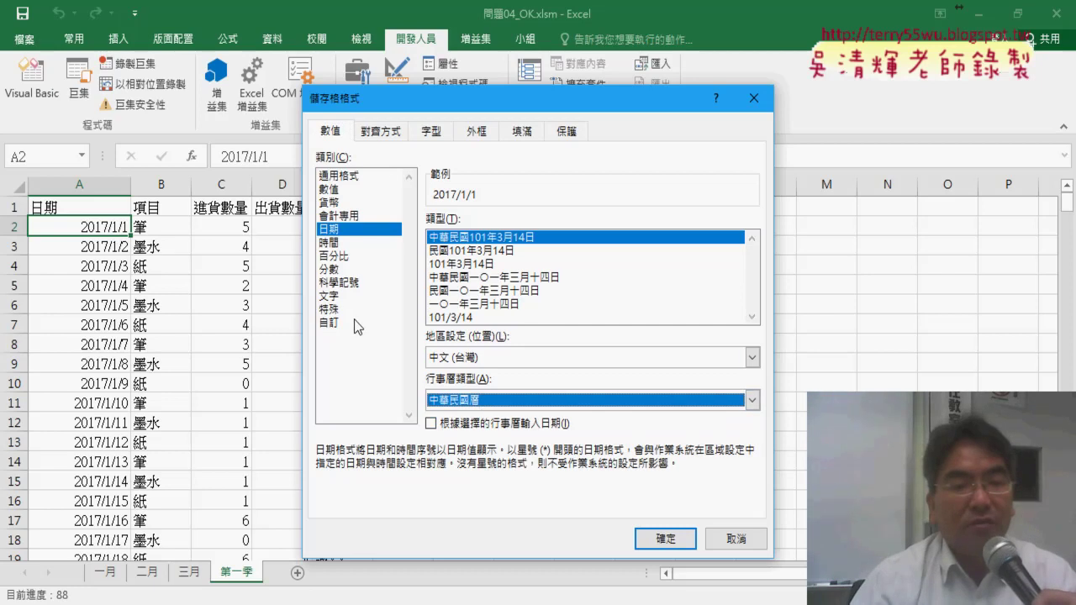
{"action": "left_click", "coordinate": [459, 317]}
Edit the custom code to [$-zh-TW]e.mm.dd(aaa);@ and apply it to A2
{"action": "left_click", "coordinate": [340, 323]}
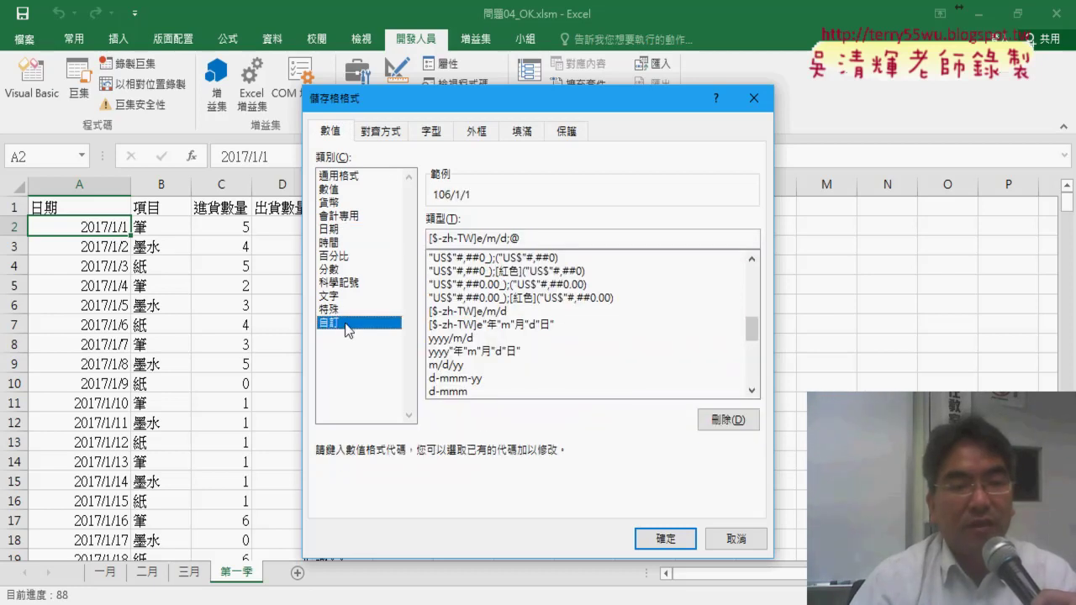
{"action": "left_click", "coordinate": [486, 240]}
{"action": "key", "text": "BackSpace"}
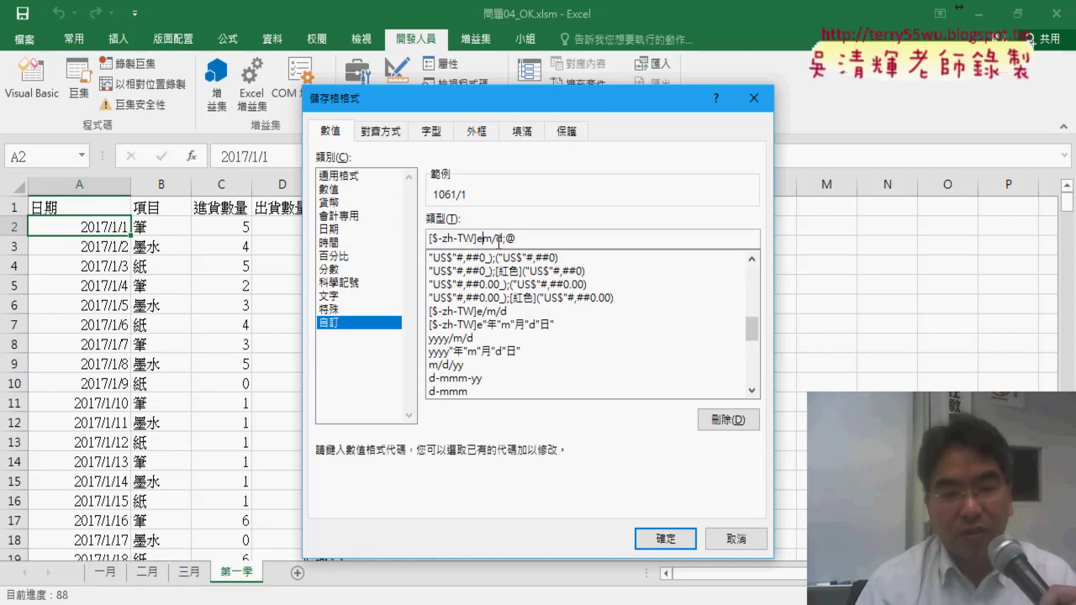
{"action": "type", "text": "."}
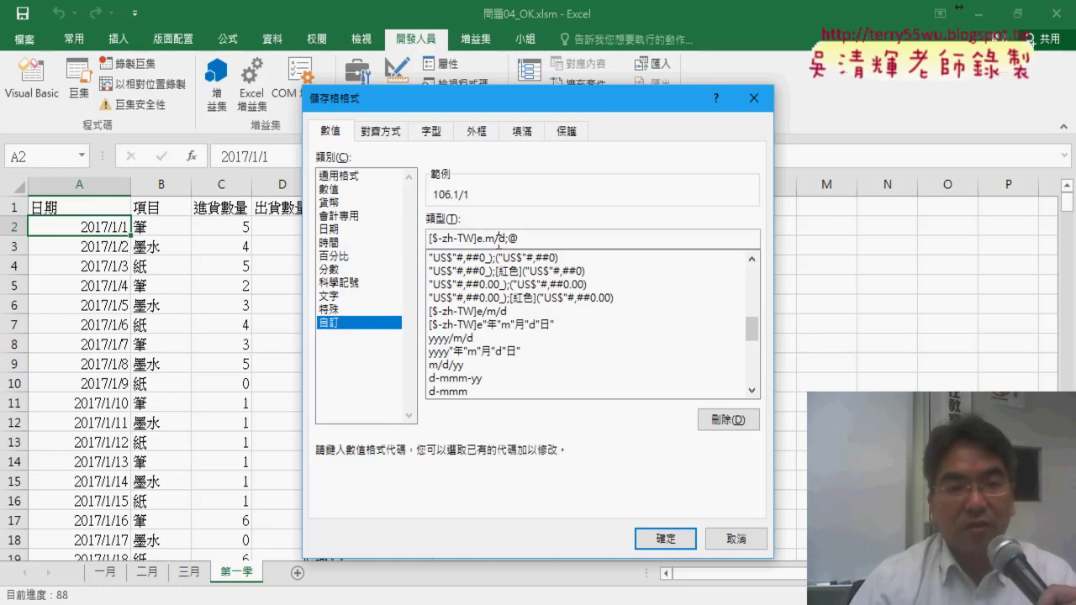
{"action": "left_click", "coordinate": [497, 239]}
{"action": "key", "text": "Delete"}
{"action": "type", "text": "."}
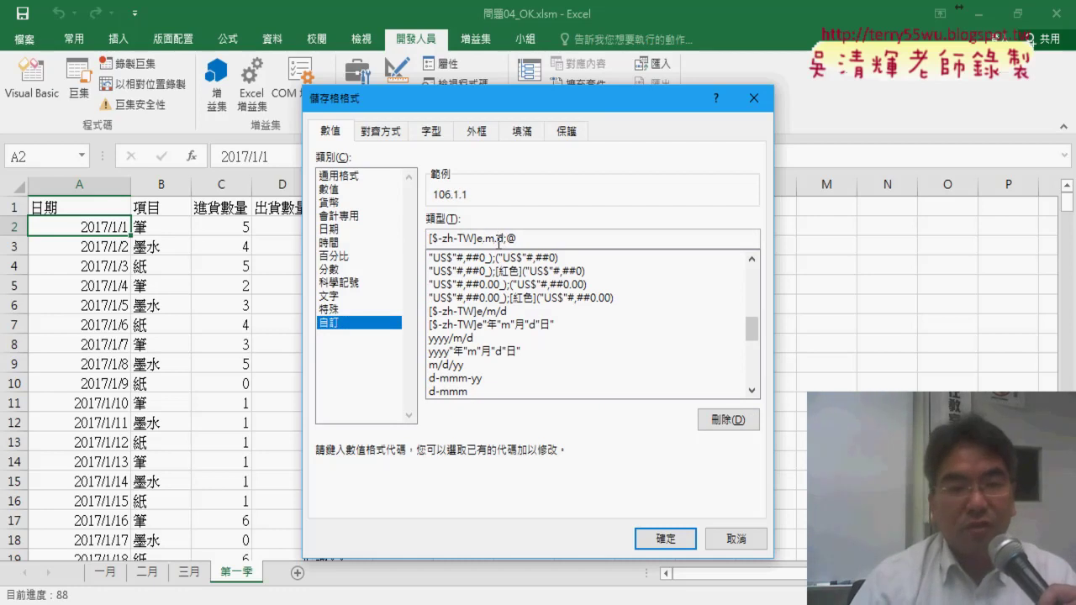
{"action": "type", "text": "m"}
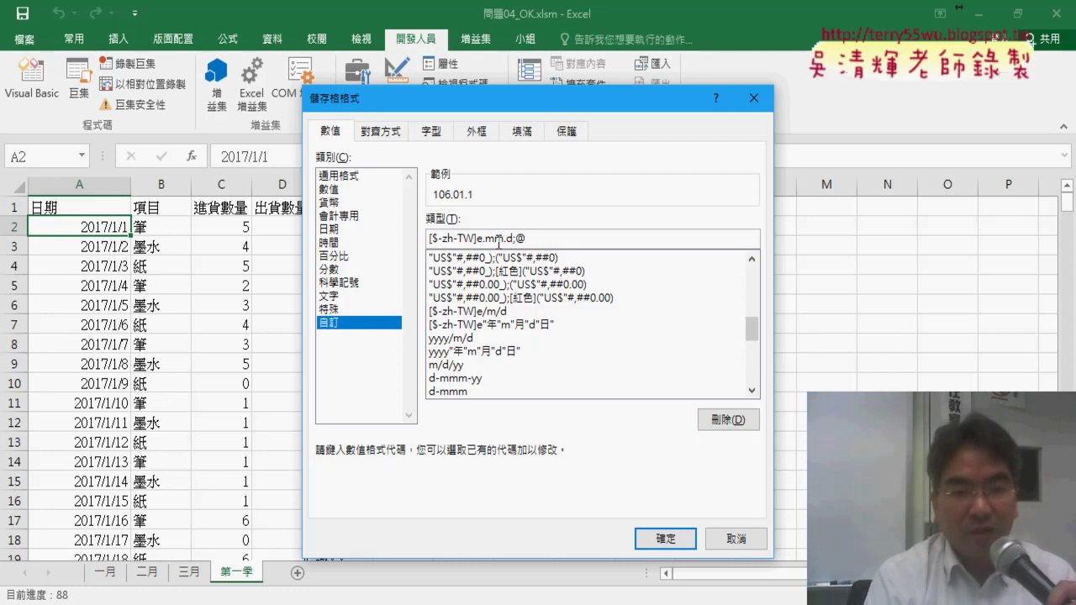
{"action": "type", "text": "d("}
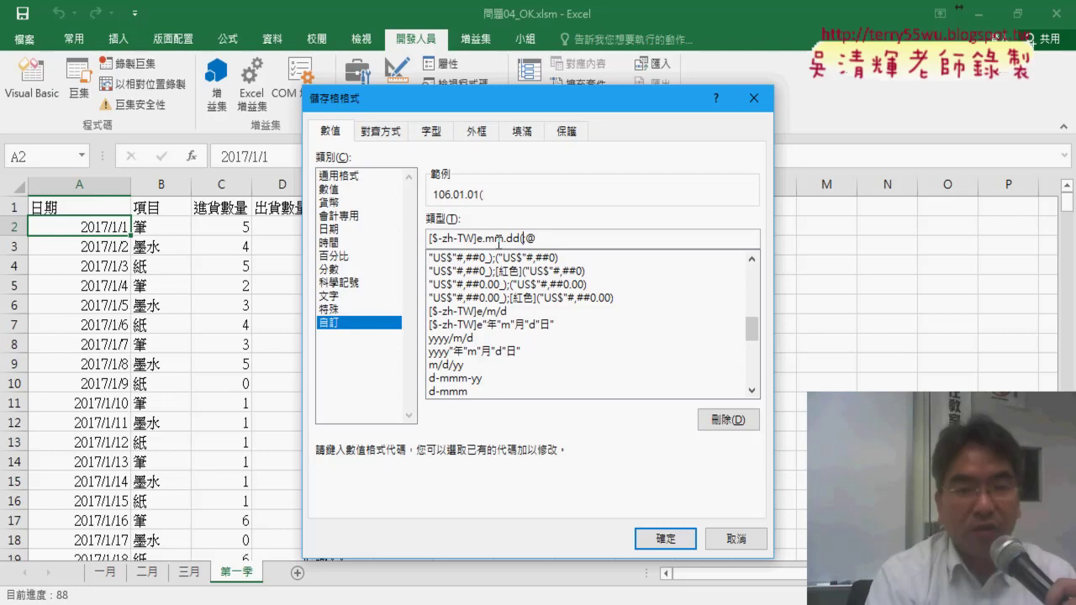
{"action": "type", "text": ")"}
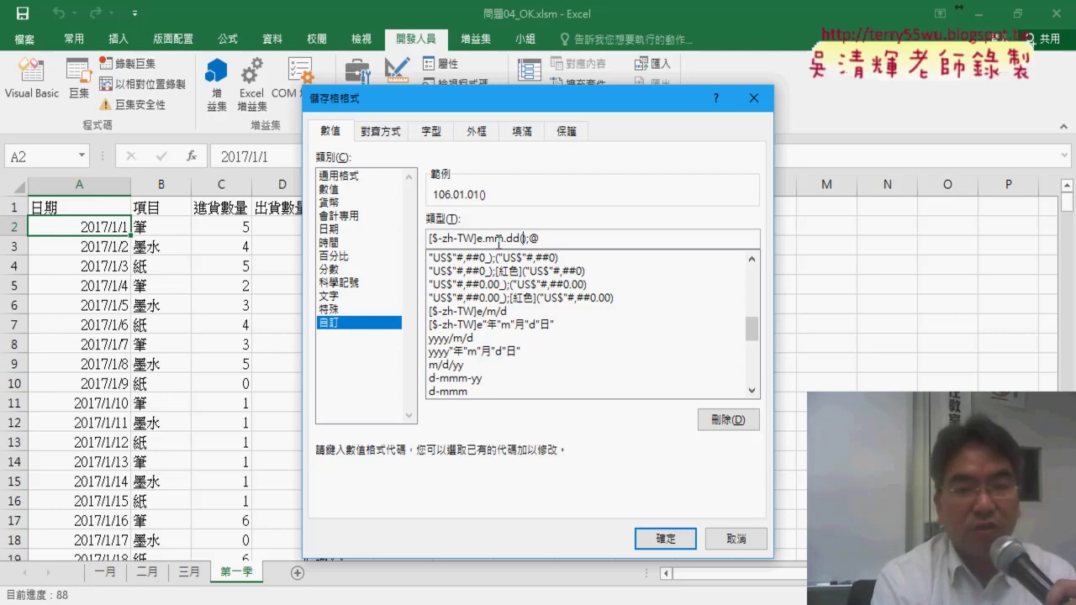
{"action": "type", "text": "aaa"}
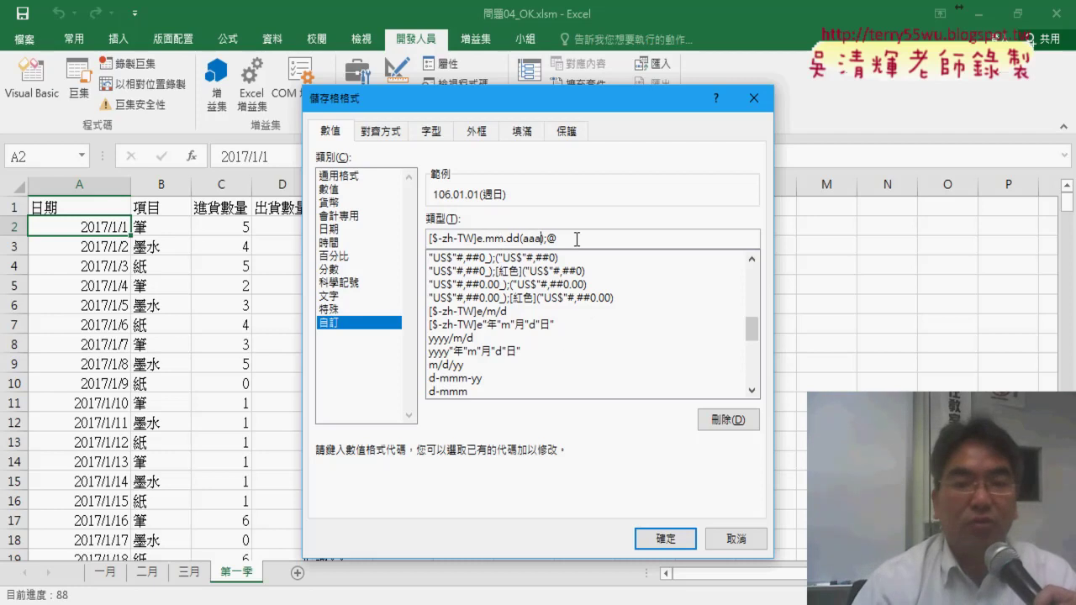
{"action": "left_click_drag", "start_coordinate": [577, 239], "coordinate": [422, 243]}
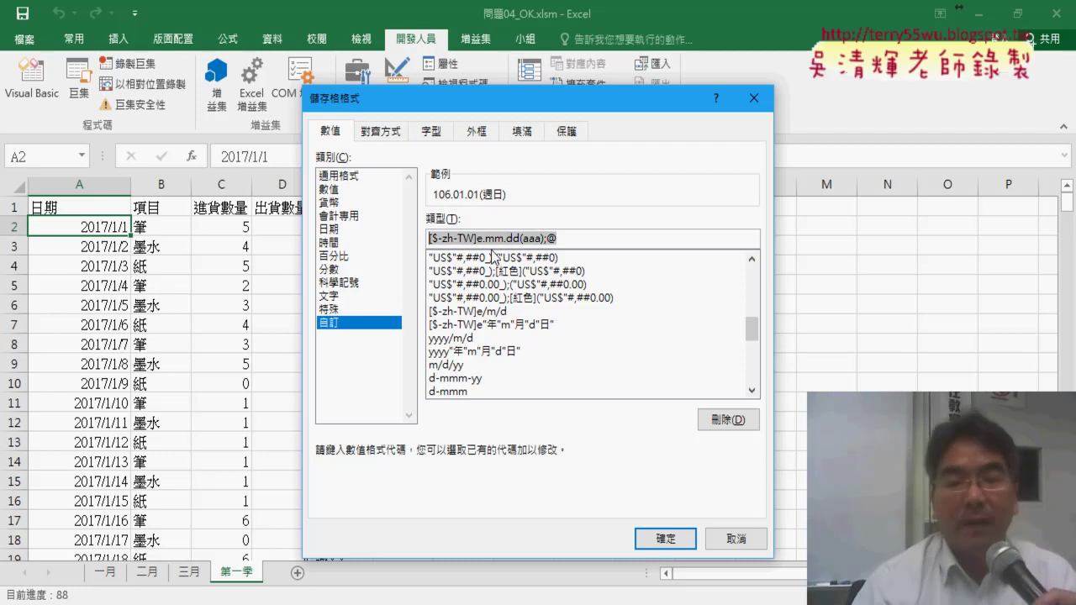
{"action": "left_click", "coordinate": [665, 538]}
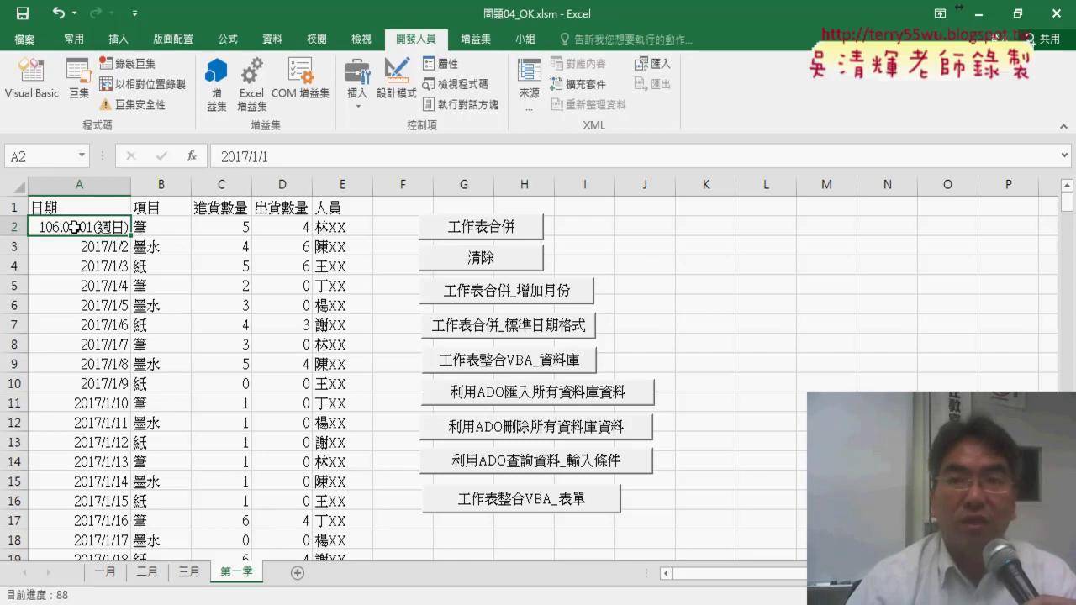
{"action": "right_click", "coordinate": [75, 227]}
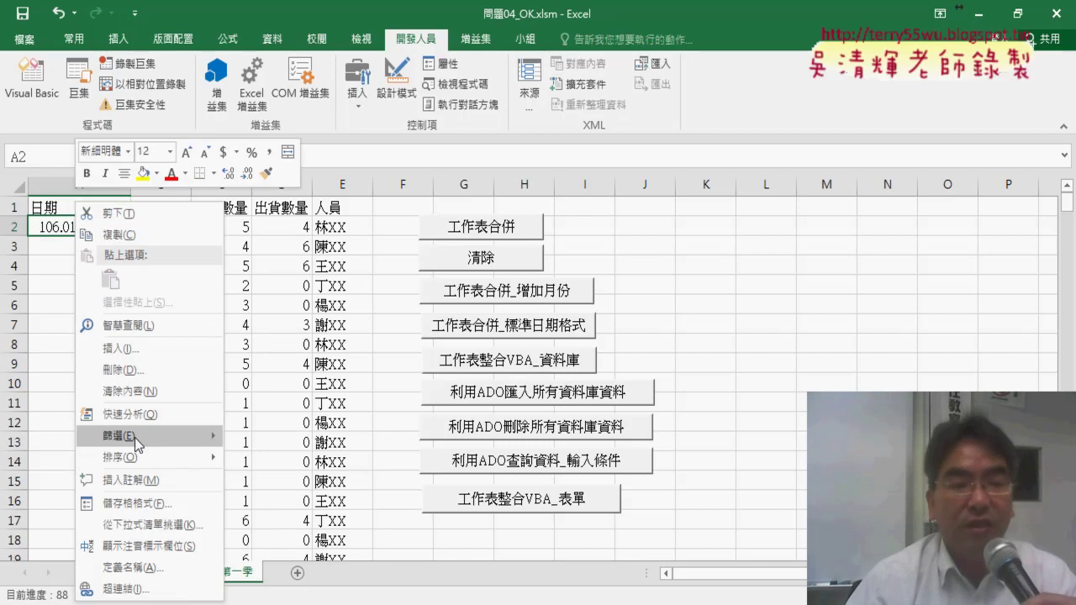
{"action": "left_click", "coordinate": [138, 503]}
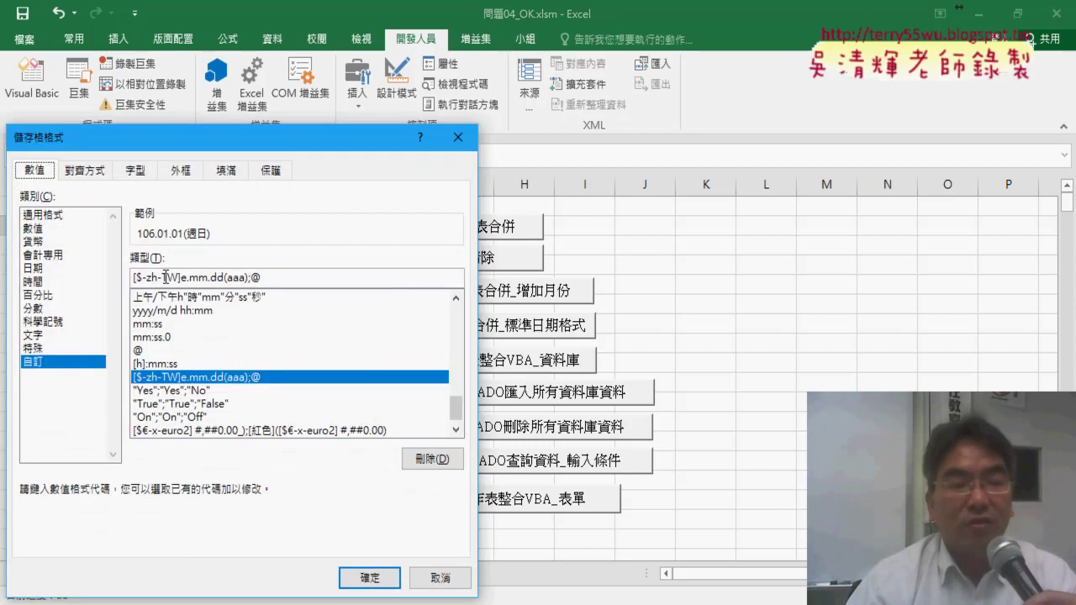
{"action": "left_click_drag", "start_coordinate": [272, 286], "coordinate": [93, 278]}
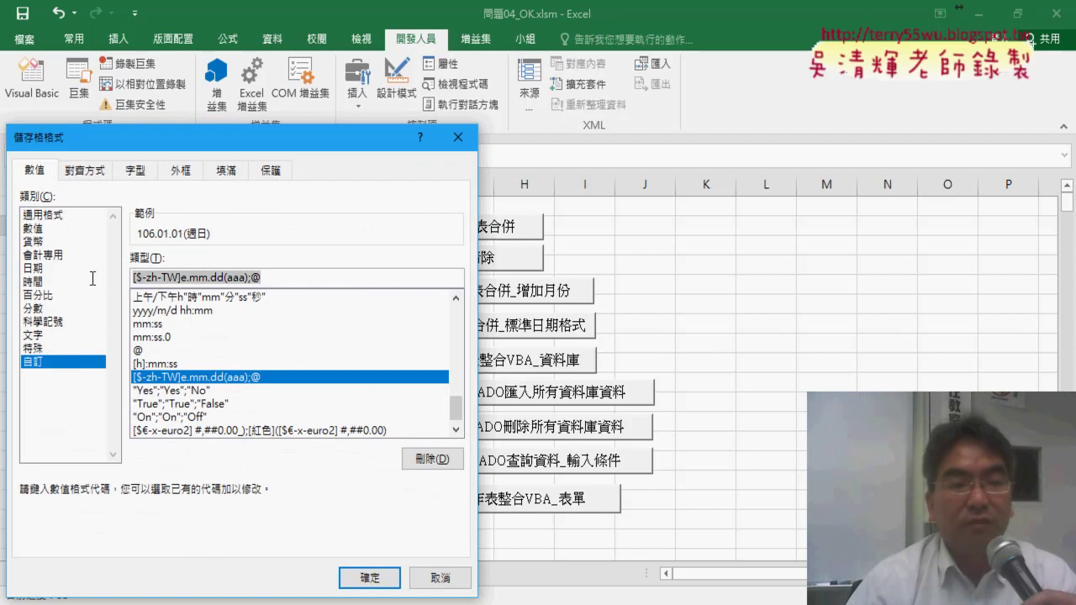
{"action": "right_click", "coordinate": [199, 277]}
{"action": "left_click", "coordinate": [243, 319]}
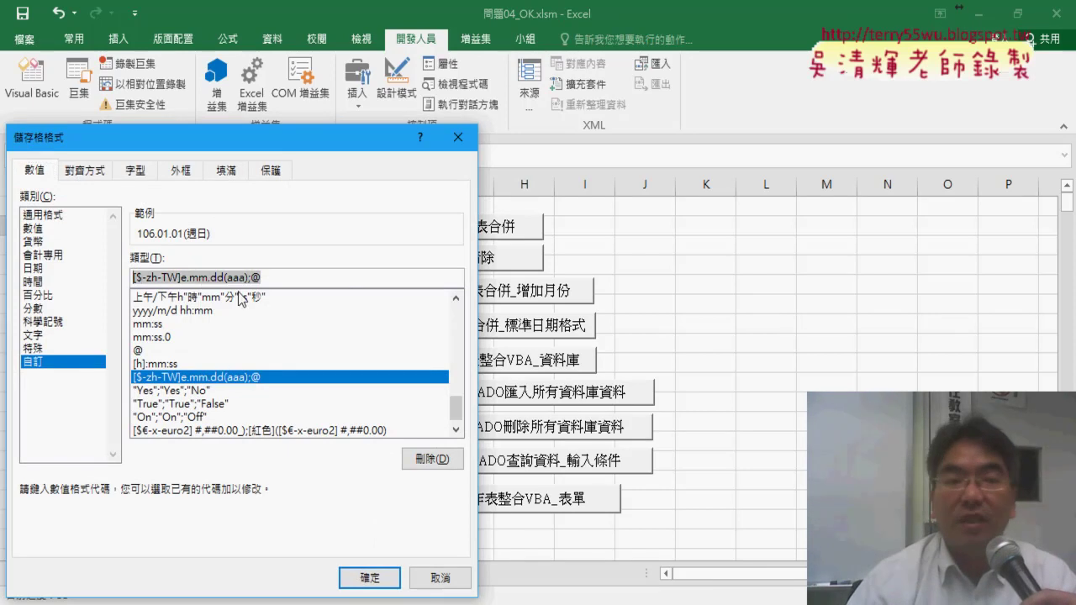
{"action": "left_click", "coordinate": [437, 577]}
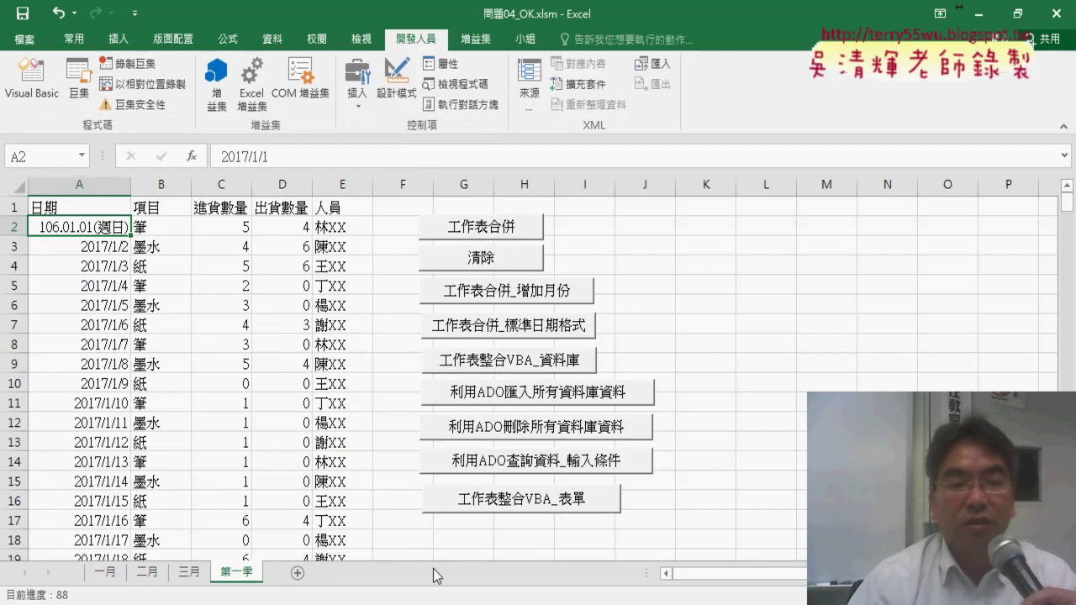
Open the 工作表合併_標準日期格式 macro code and add a line after the Cells(j, "A") statement
{"action": "right_click", "coordinate": [547, 329]}
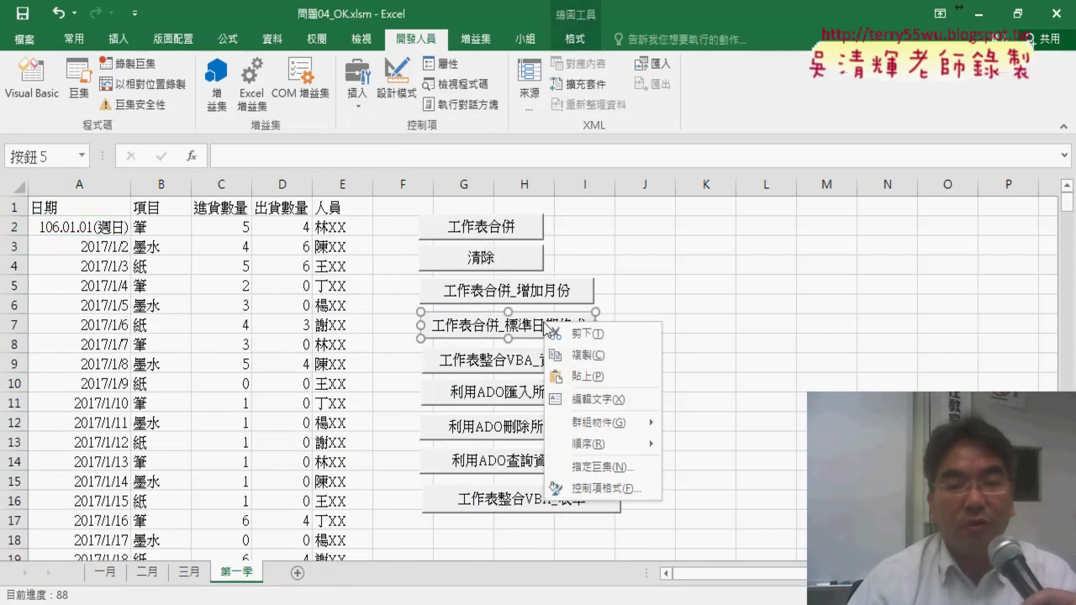
{"action": "left_click", "coordinate": [599, 466]}
{"action": "left_click", "coordinate": [719, 290]}
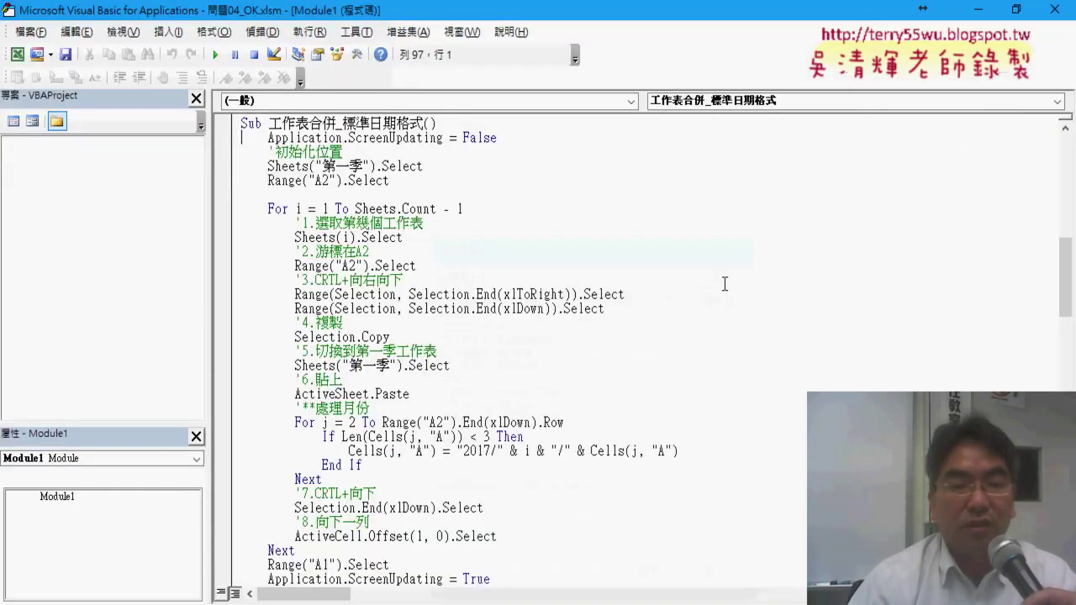
{"action": "left_click", "coordinate": [697, 449]}
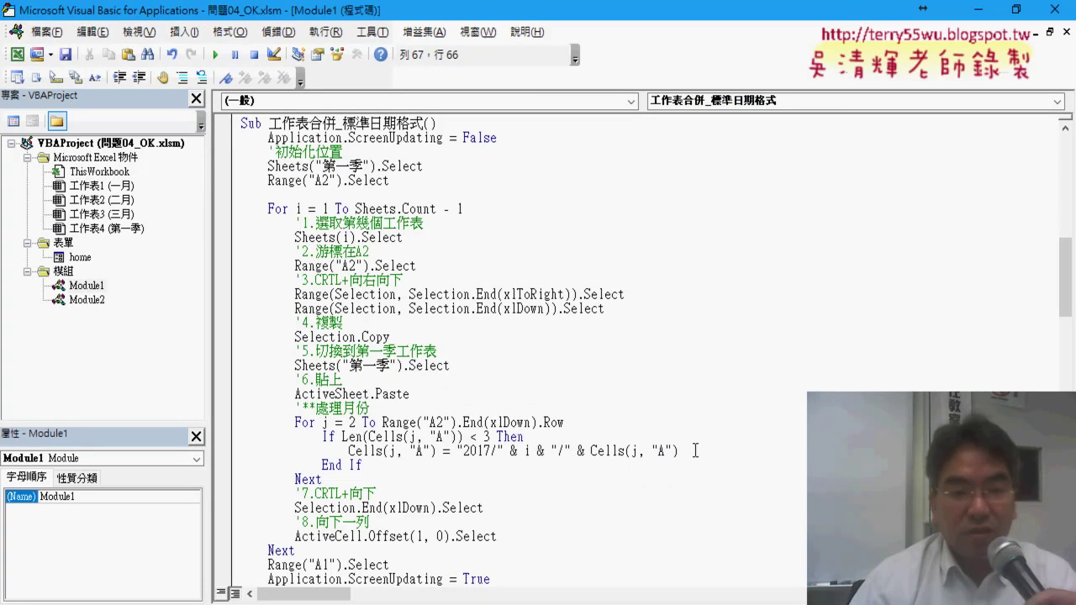
{"action": "key", "text": "Return"}
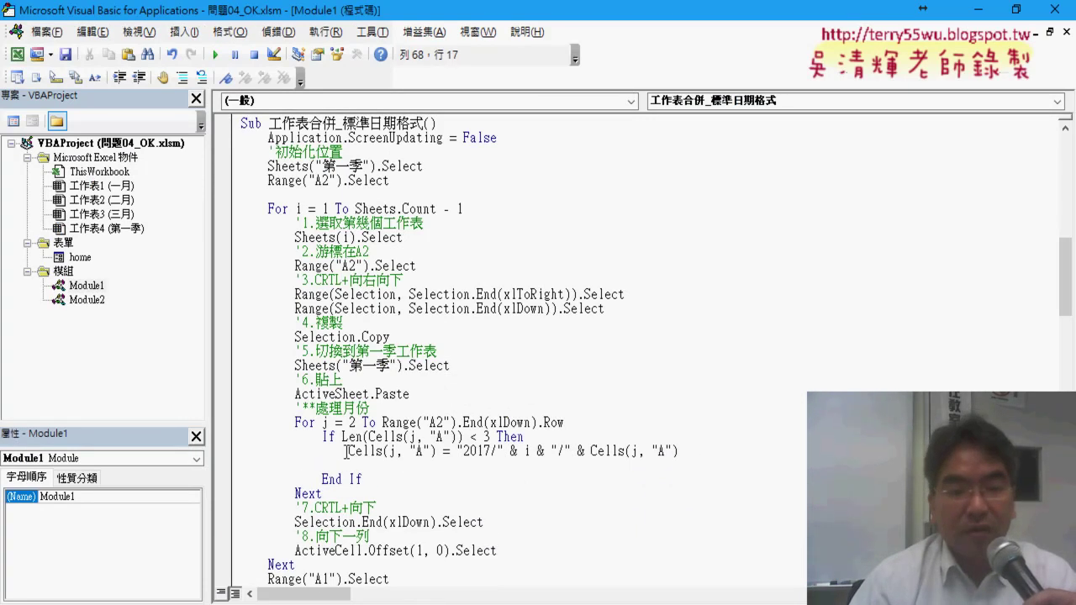
Write Cells.NumberFormatLocal = "[$-zh-TW]e.mm.dd(aaa);@" on the new line
{"action": "left_click_drag", "start_coordinate": [352, 451], "coordinate": [383, 455]}
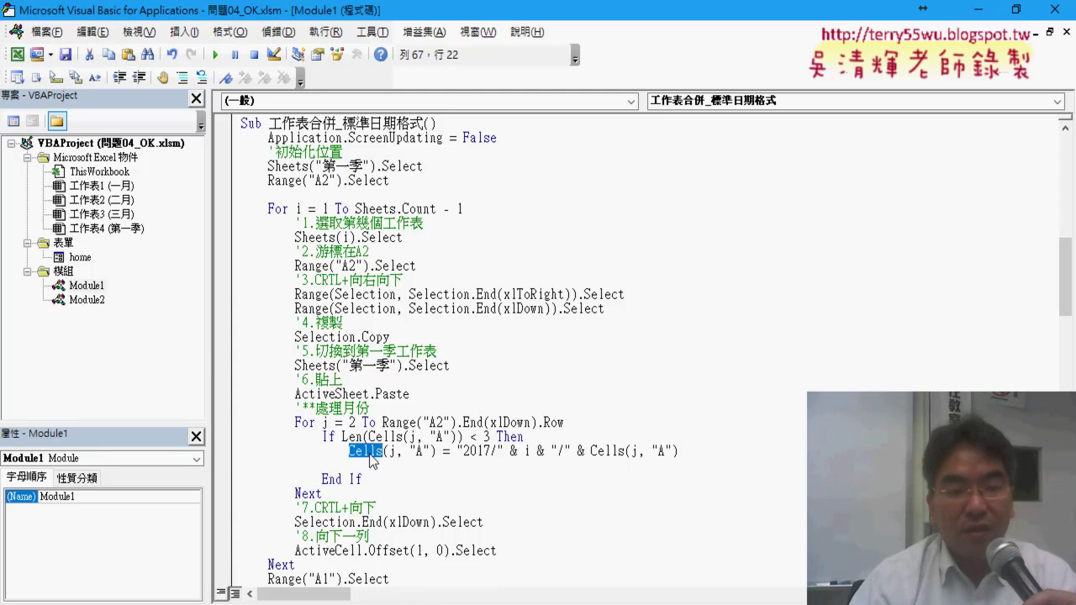
{"action": "key", "text": "ctrl+c"}
{"action": "key", "text": "Down"}
{"action": "key", "text": "ctrl+v"}
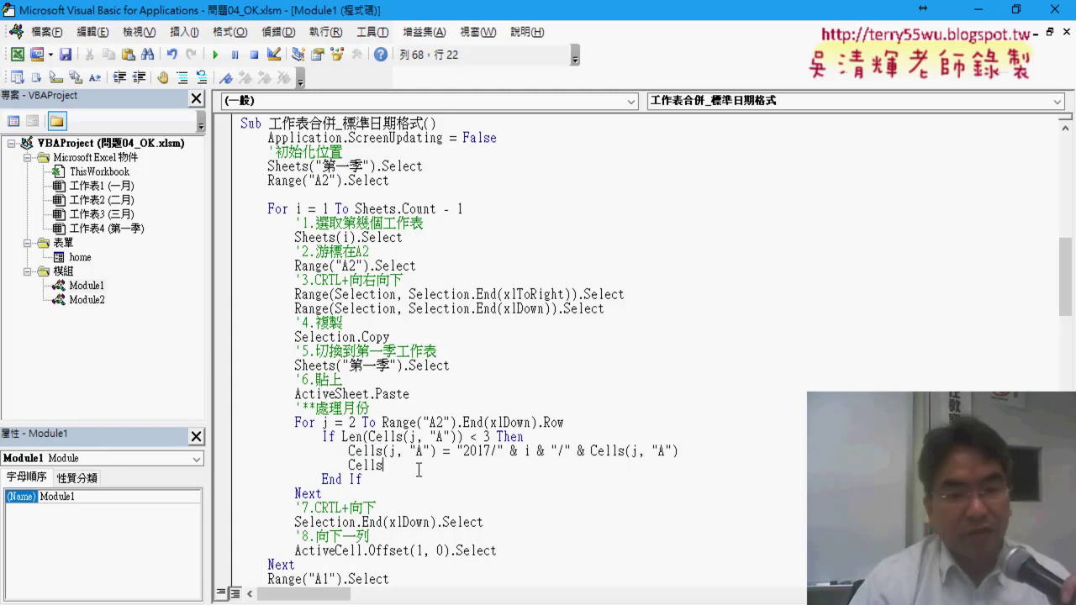
{"action": "type", "text": "."}
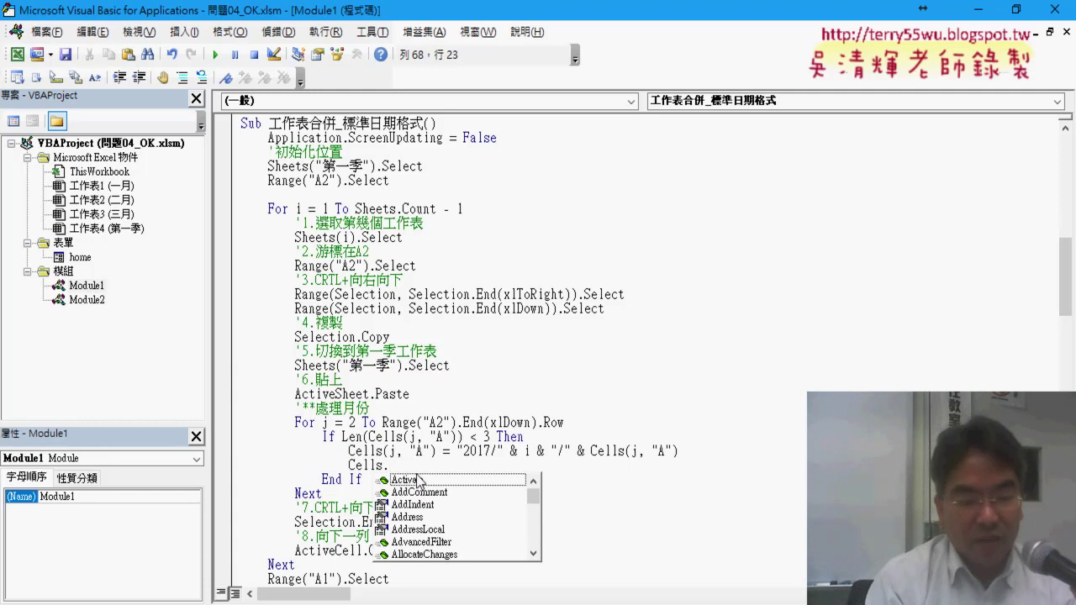
{"action": "type", "text": "n"}
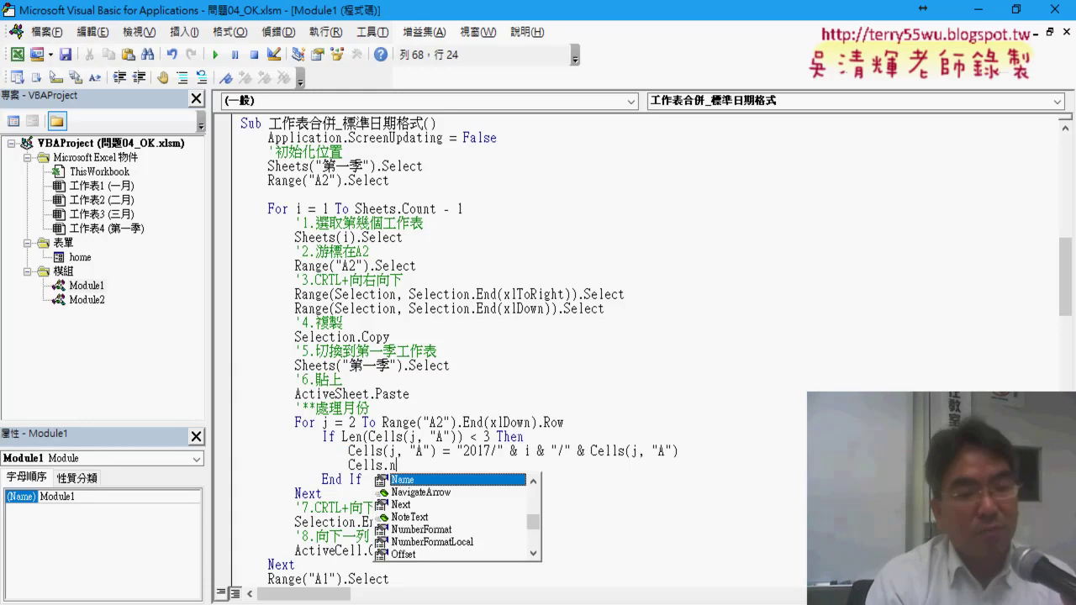
{"action": "key", "text": "Down"}
{"action": "key", "text": "Down"}
{"action": "key", "text": "Down"}
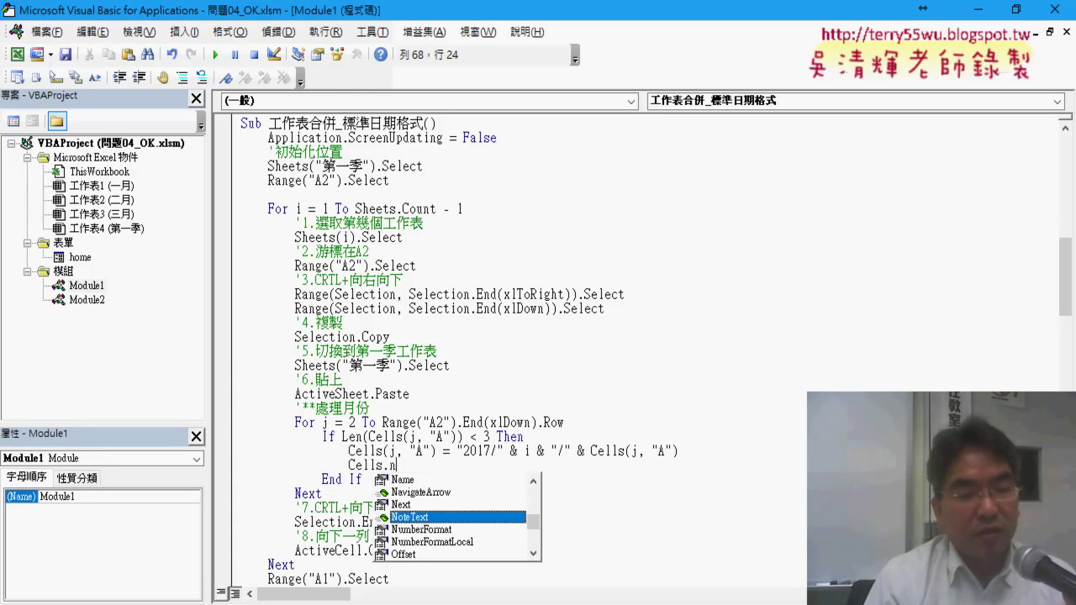
{"action": "key", "text": "Down"}
{"action": "key", "text": "Down"}
{"action": "key", "text": "Tab"}
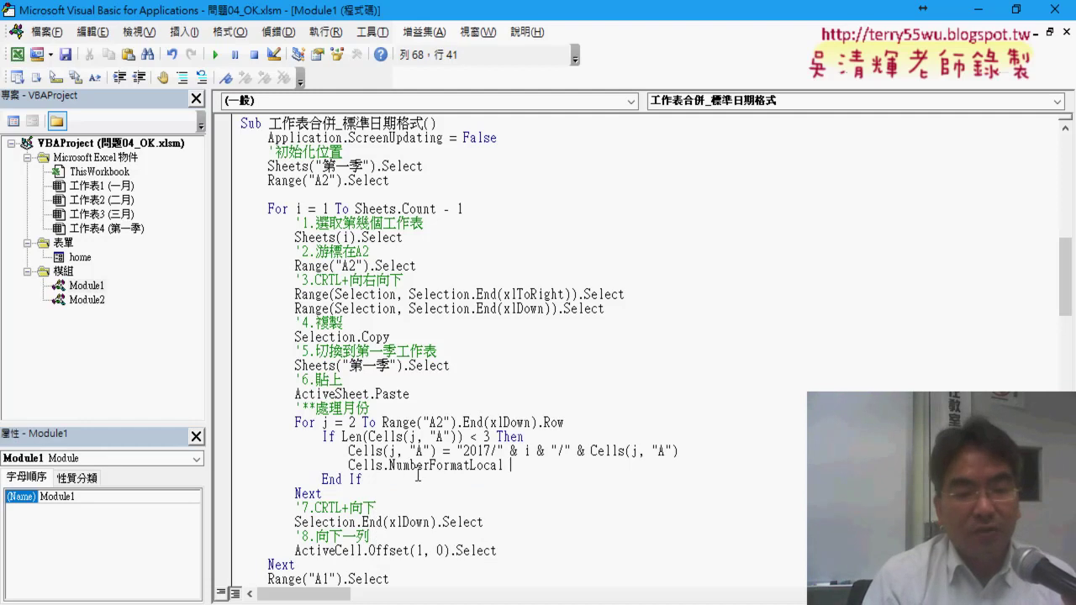
{"action": "type", "text": "="}
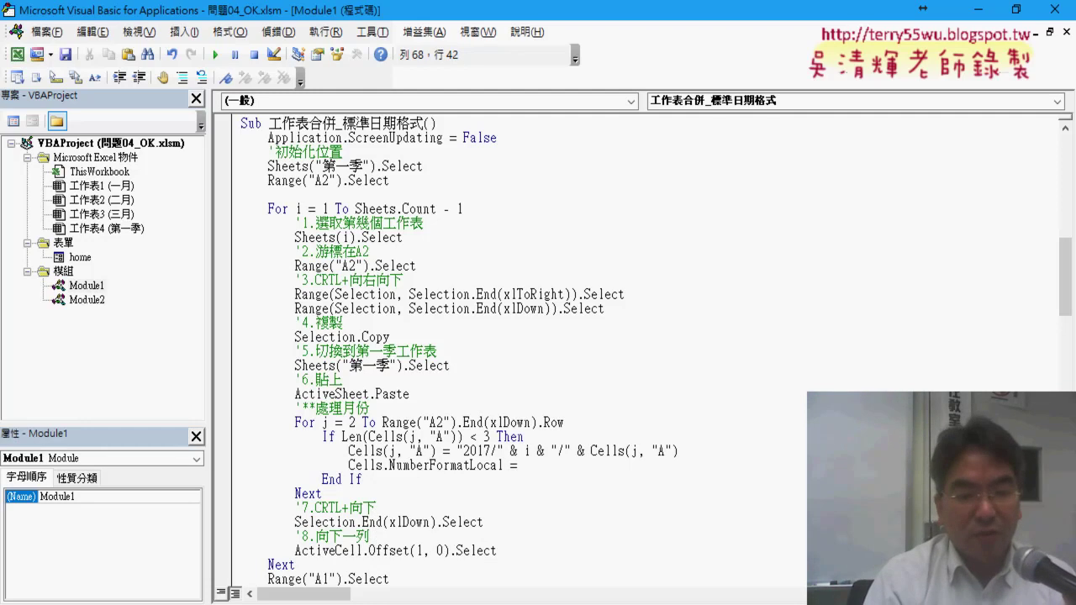
{"action": "type", "text": "\""}
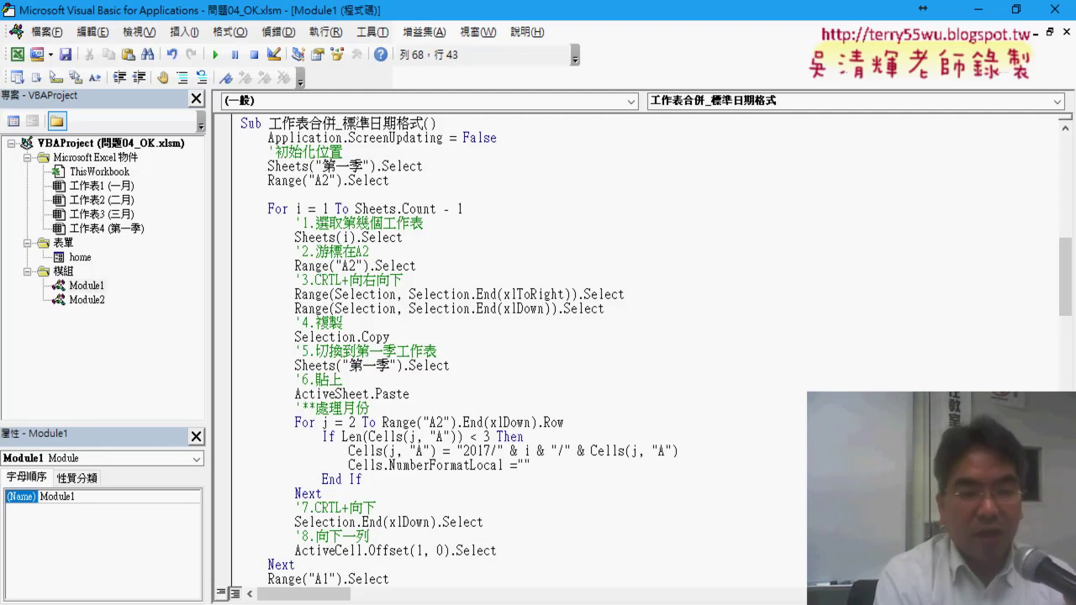
{"action": "key", "text": "ctrl+v"}
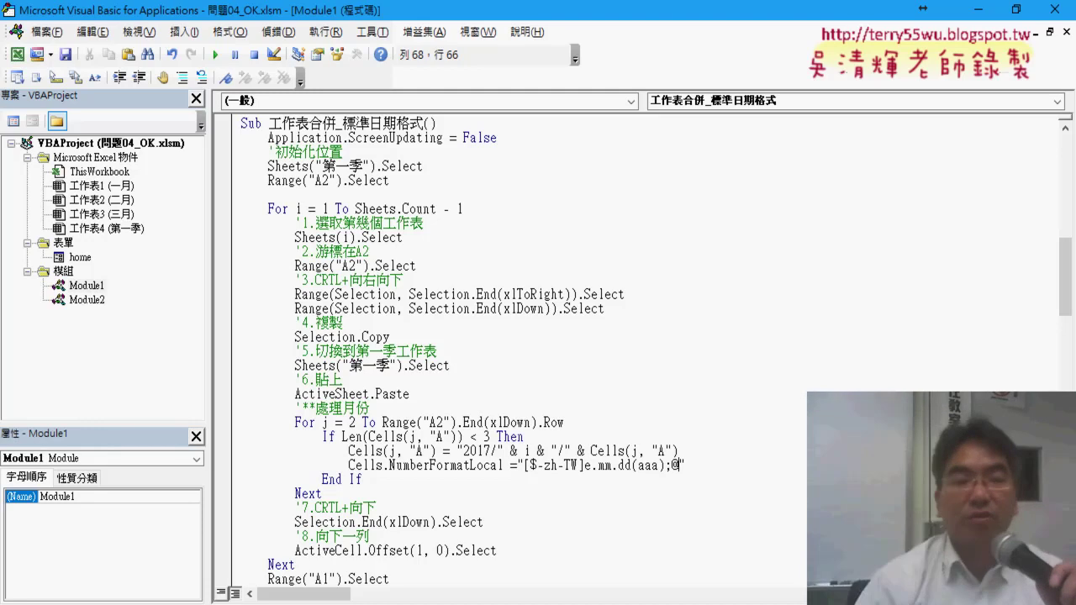
Copy the (j, "A") argument into the format line after Cells, undoing an accidental deletion
{"action": "left_click", "coordinate": [491, 478]}
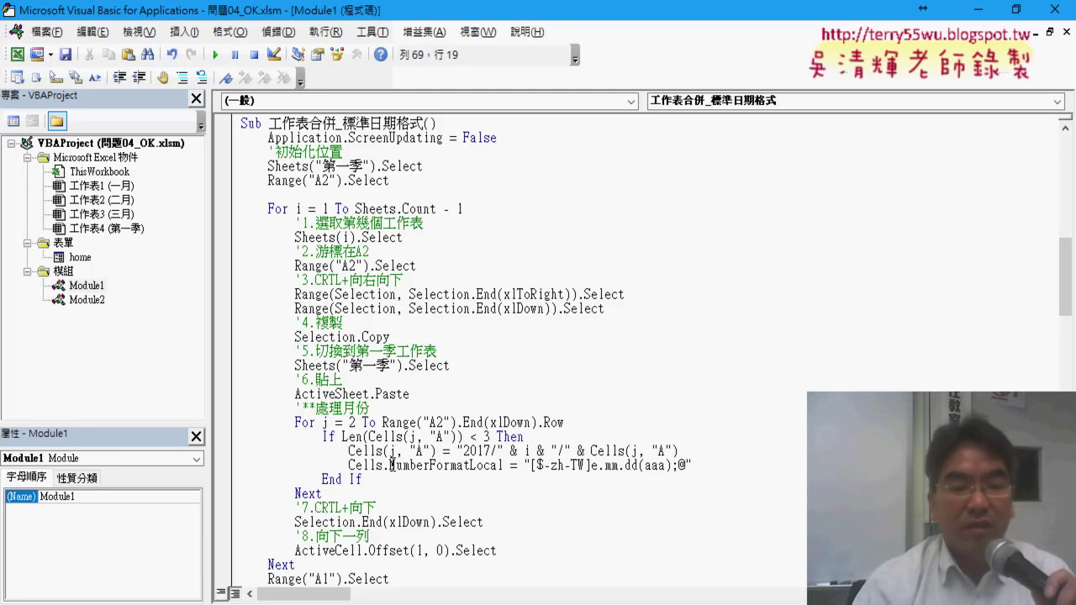
{"action": "mouse_move", "coordinate": [384, 465]}
{"action": "left_mouse_down"}
{"action": "mouse_move", "coordinate": [355, 464]}
{"action": "mouse_move", "coordinate": [434, 451]}
{"action": "left_mouse_up"}
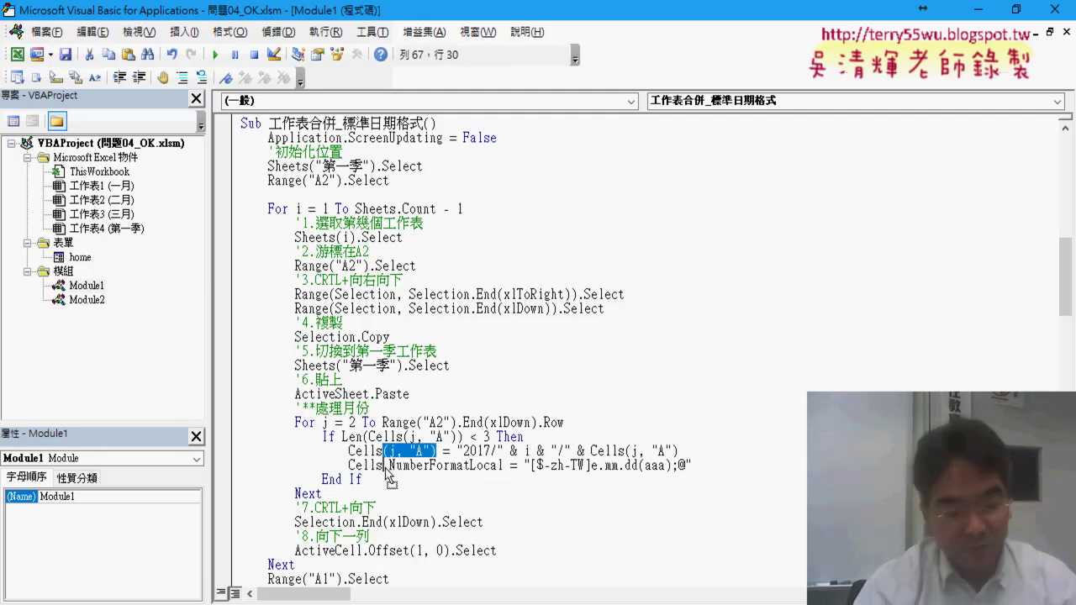
{"action": "left_click_drag", "start_coordinate": [388, 470], "coordinate": [388, 467]}
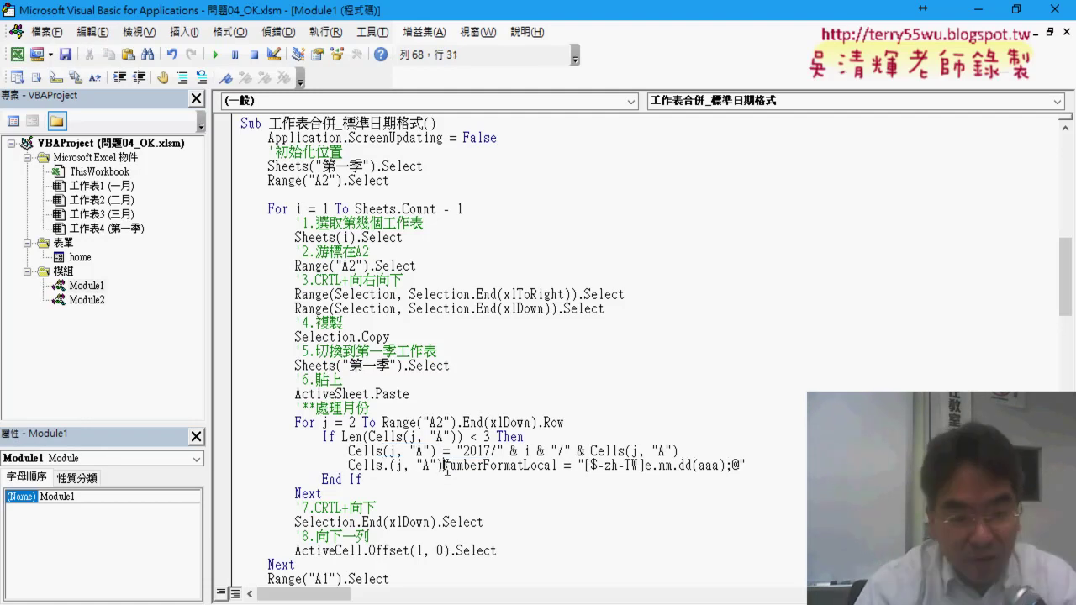
{"action": "mouse_move", "coordinate": [445, 466]}
{"action": "left_mouse_down"}
{"action": "mouse_move", "coordinate": [388, 467]}
{"action": "mouse_move", "coordinate": [782, 469]}
{"action": "left_mouse_up"}
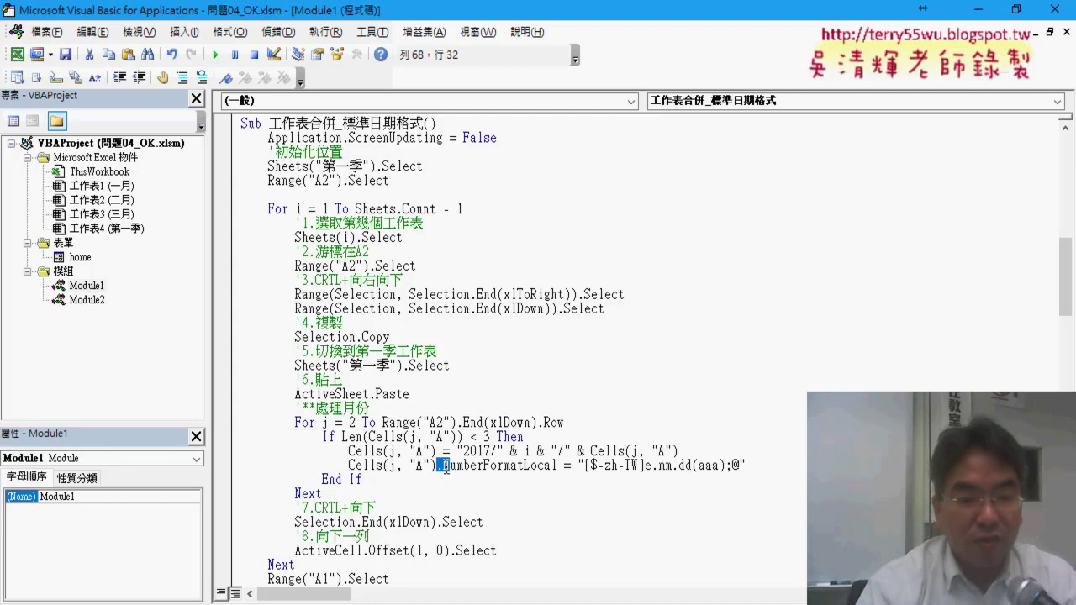
{"action": "key", "text": "Delete"}
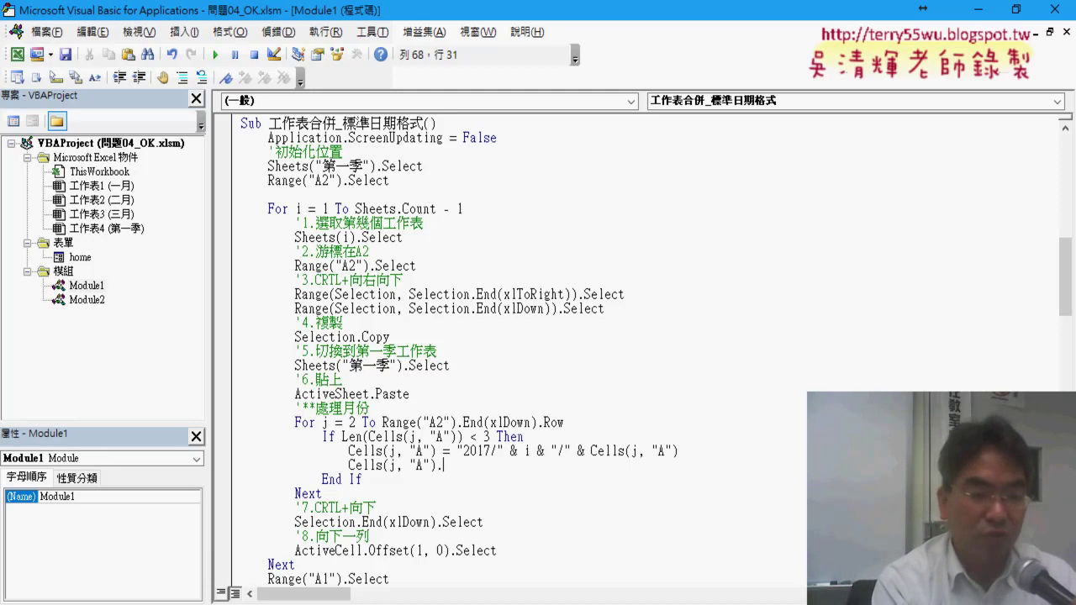
{"action": "key", "text": "ctrl+z"}
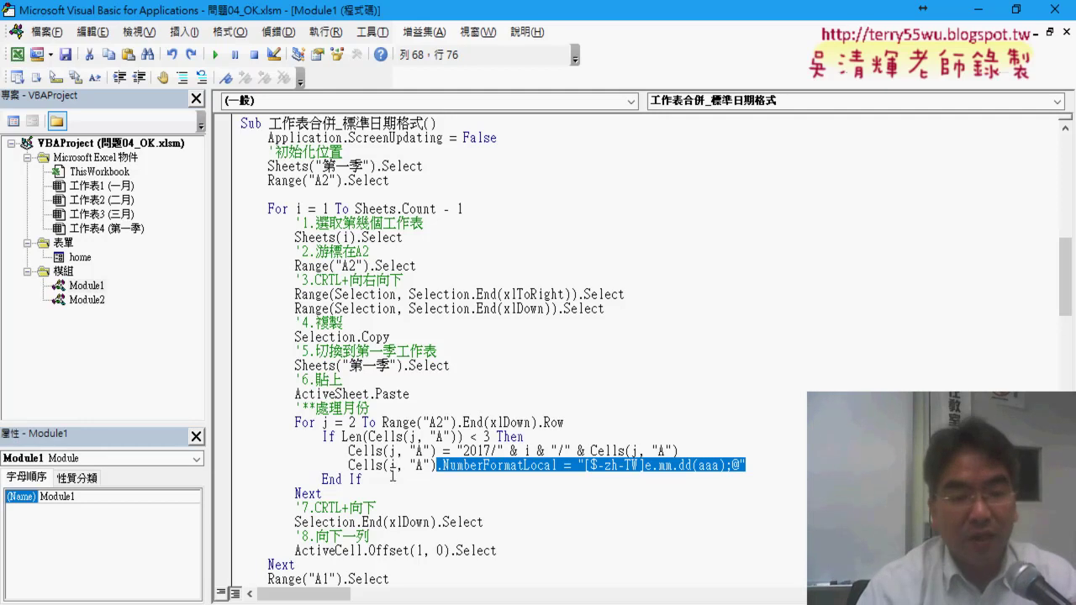
Re-enter NumberFormatLocal and paste the ROC format so the line targets Cells(j, "A")
{"action": "left_click_drag", "start_coordinate": [383, 465], "coordinate": [769, 468]}
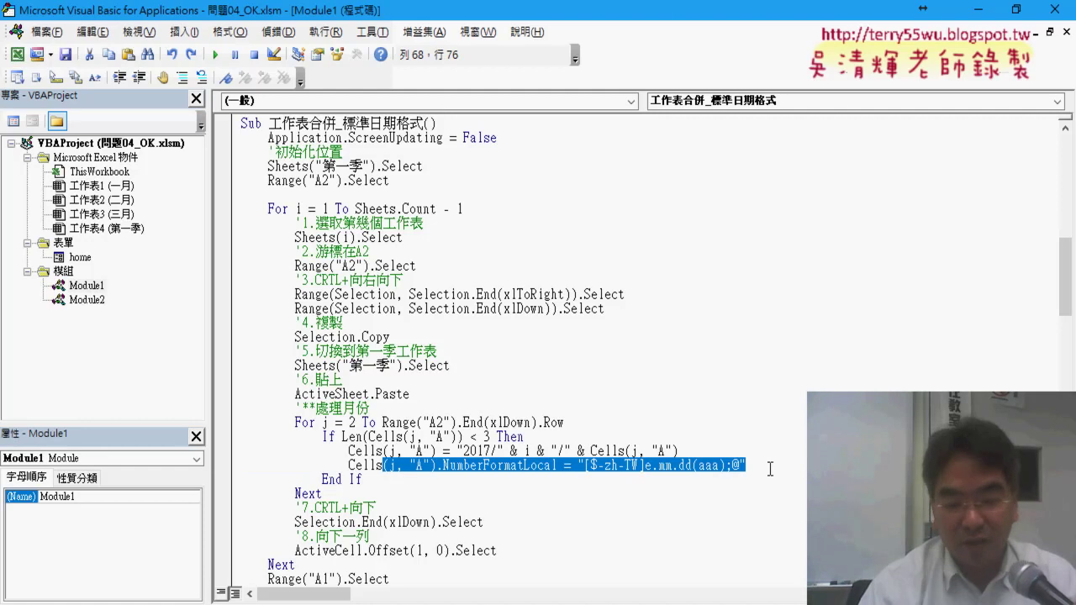
{"action": "type", "text": "."}
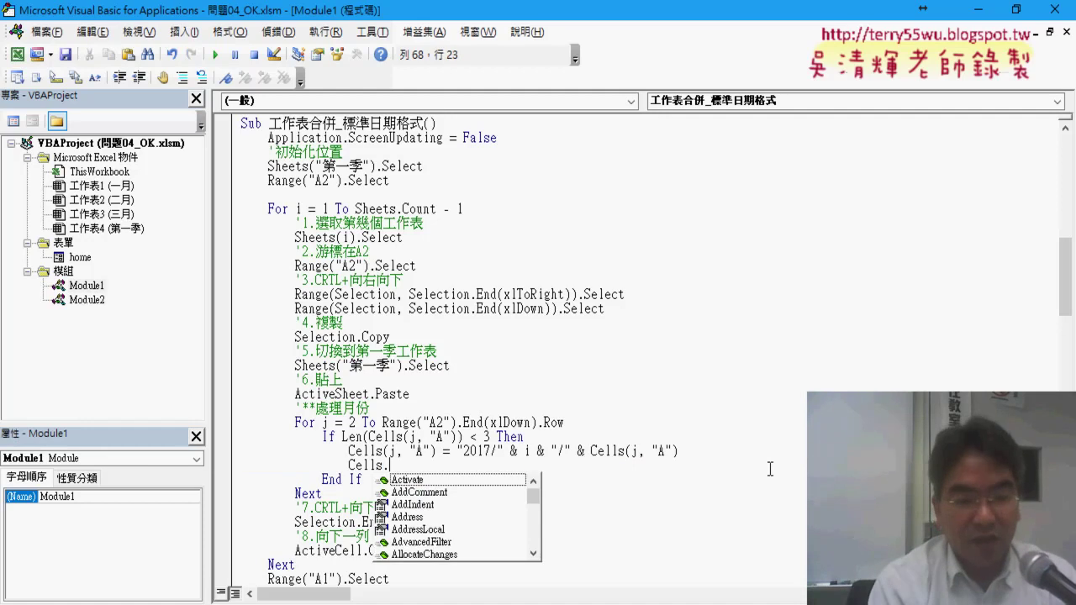
{"action": "type", "text": "n"}
{"action": "key", "text": "Down"}
{"action": "key", "text": "Down"}
{"action": "key", "text": "Down"}
{"action": "key", "text": "Down"}
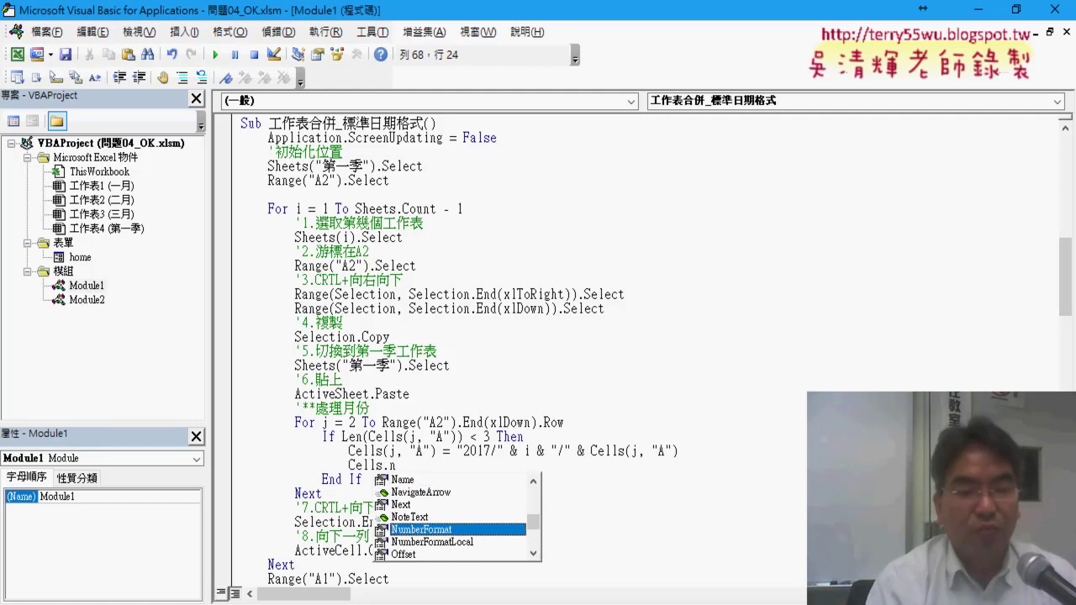
{"action": "key", "text": "Down"}
{"action": "key", "text": "space"}
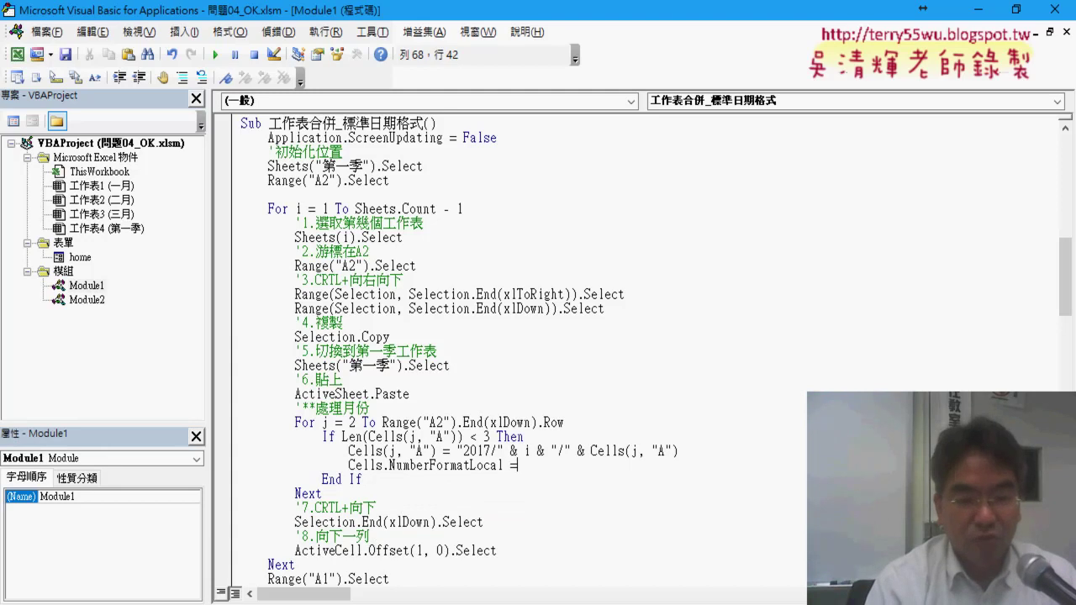
{"action": "key", "text": "Left"}
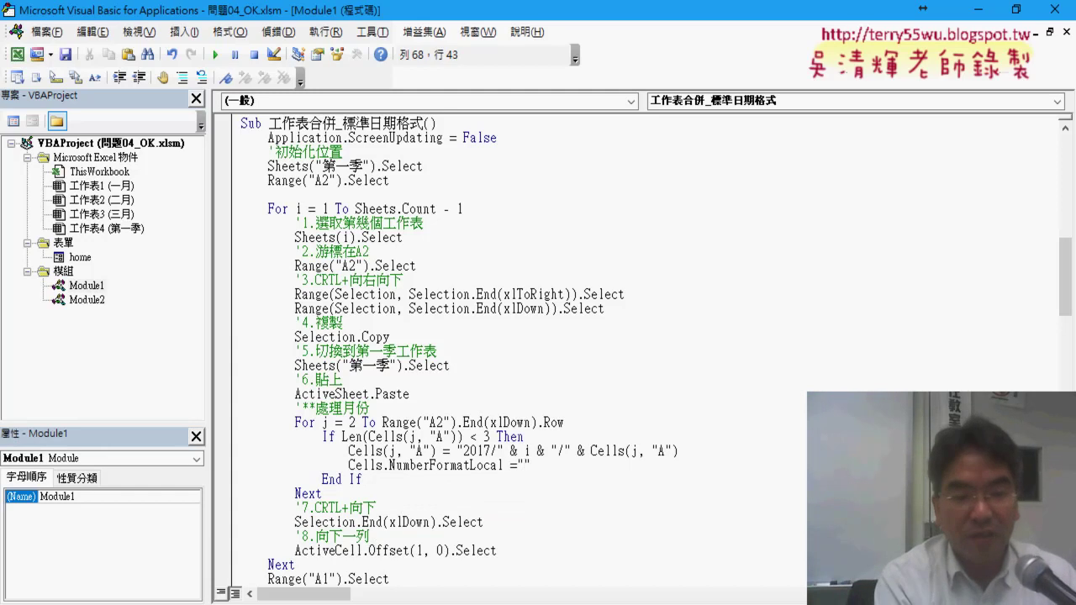
{"action": "type", "text": "[$-zh-TW]e.mm.dd(aaa);@"}
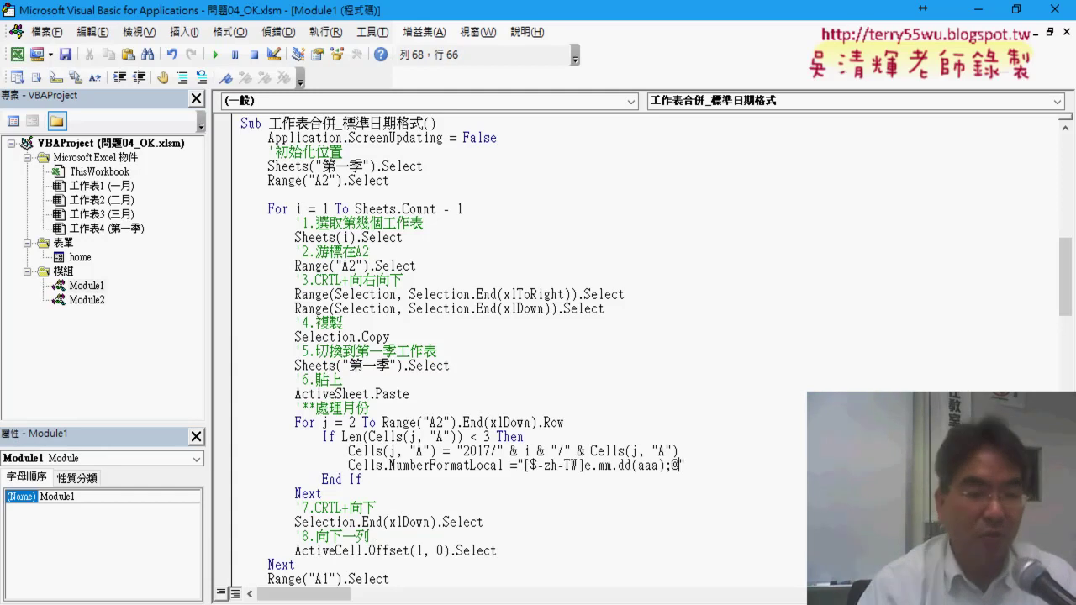
{"action": "mouse_move", "coordinate": [435, 451]}
{"action": "left_mouse_down"}
{"action": "mouse_move", "coordinate": [387, 452]}
{"action": "mouse_move", "coordinate": [384, 466]}
{"action": "left_mouse_up"}
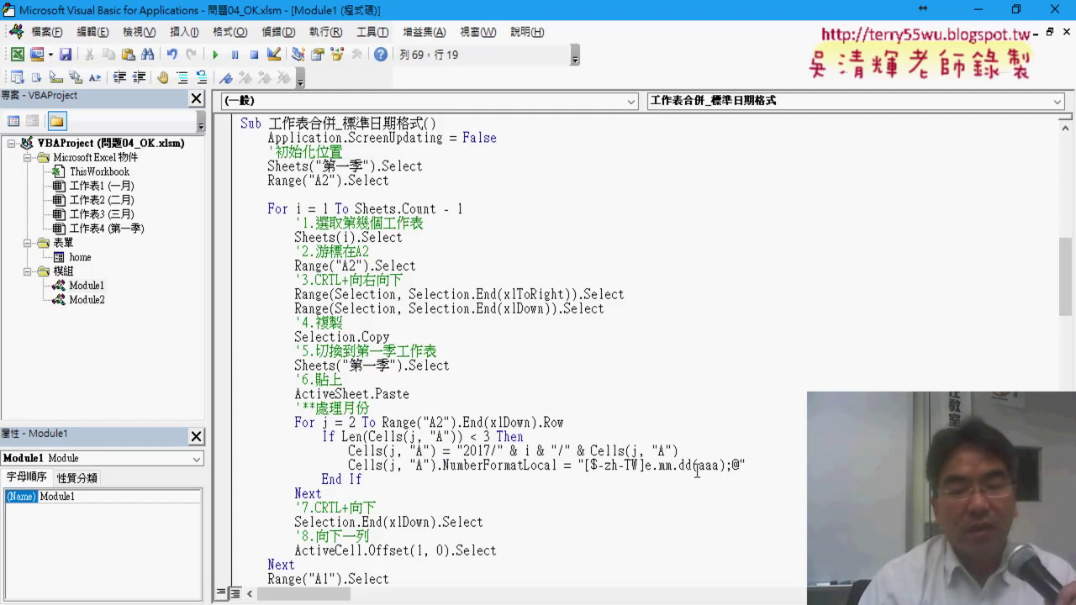
{"action": "left_click_drag", "start_coordinate": [750, 466], "coordinate": [368, 470]}
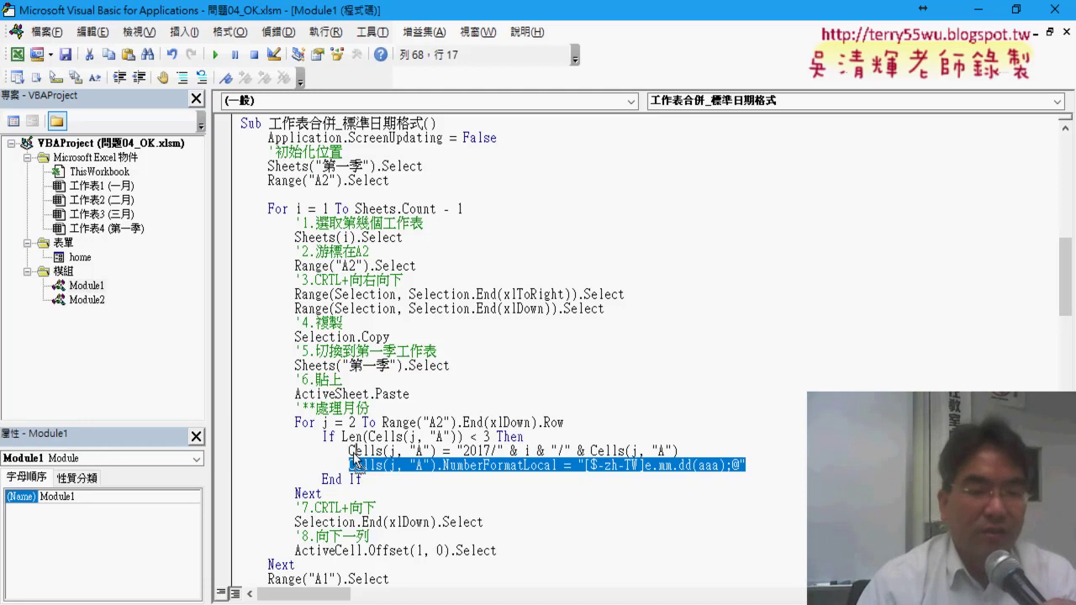
Try placing the format line above the 2017/ assignment, revert the order, and restore the editor window
{"action": "left_click_drag", "start_coordinate": [368, 469], "coordinate": [349, 451]}
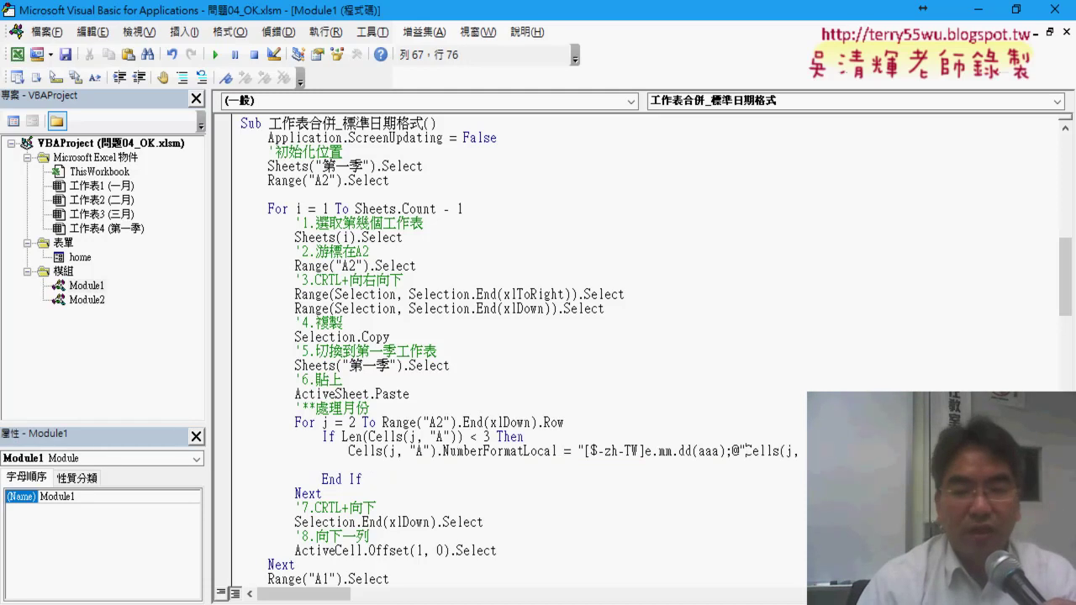
{"action": "left_click_drag", "start_coordinate": [748, 452], "coordinate": [925, 452]}
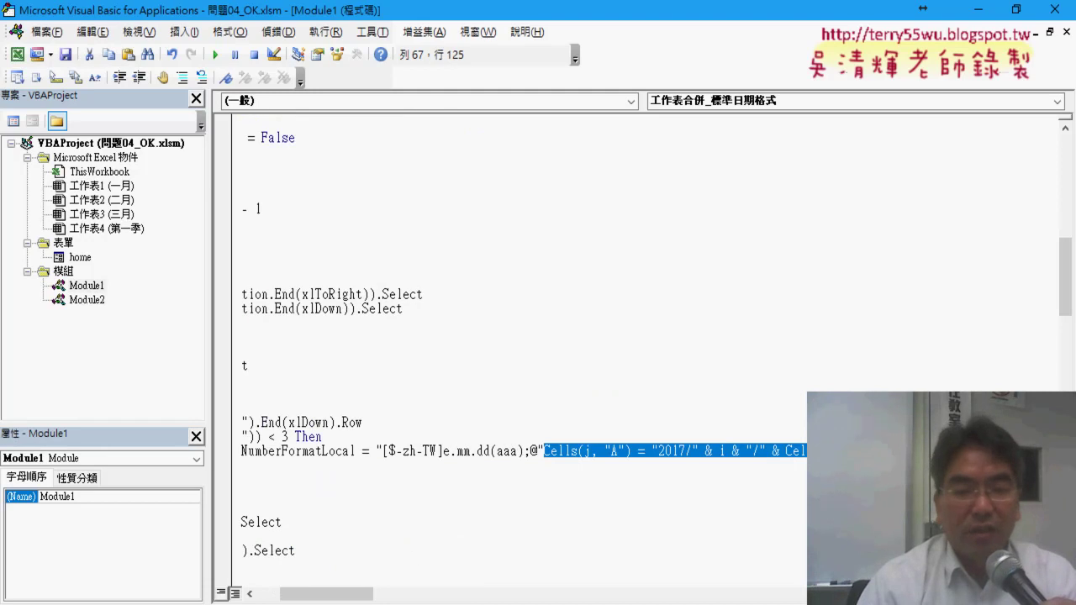
{"action": "left_click_drag", "start_coordinate": [455, 481], "coordinate": [400, 469]}
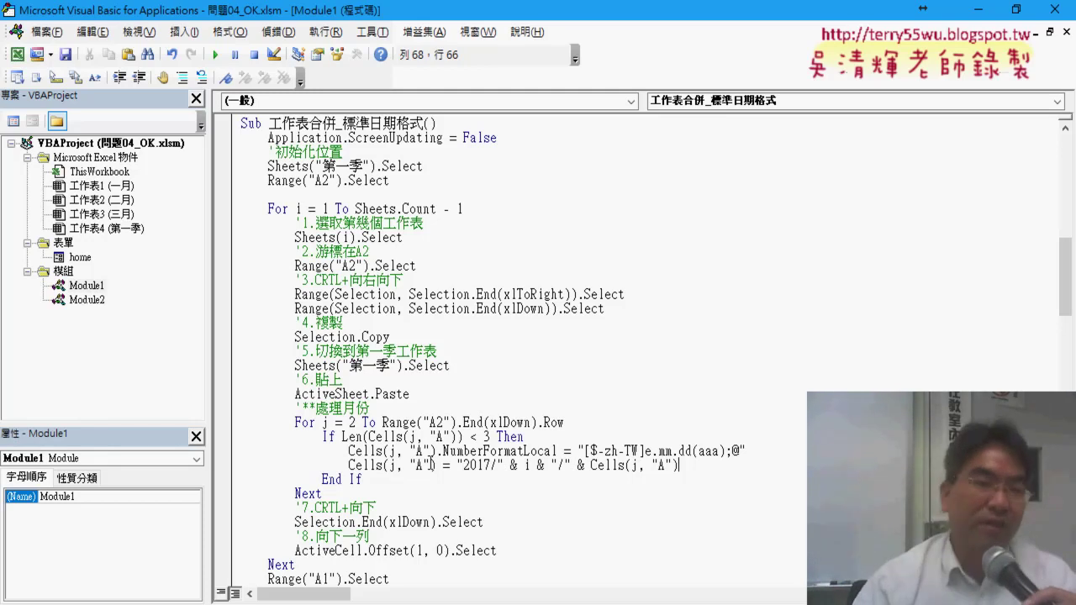
{"action": "key", "text": "shift+Home"}
{"action": "key", "text": "ctrl+x"}
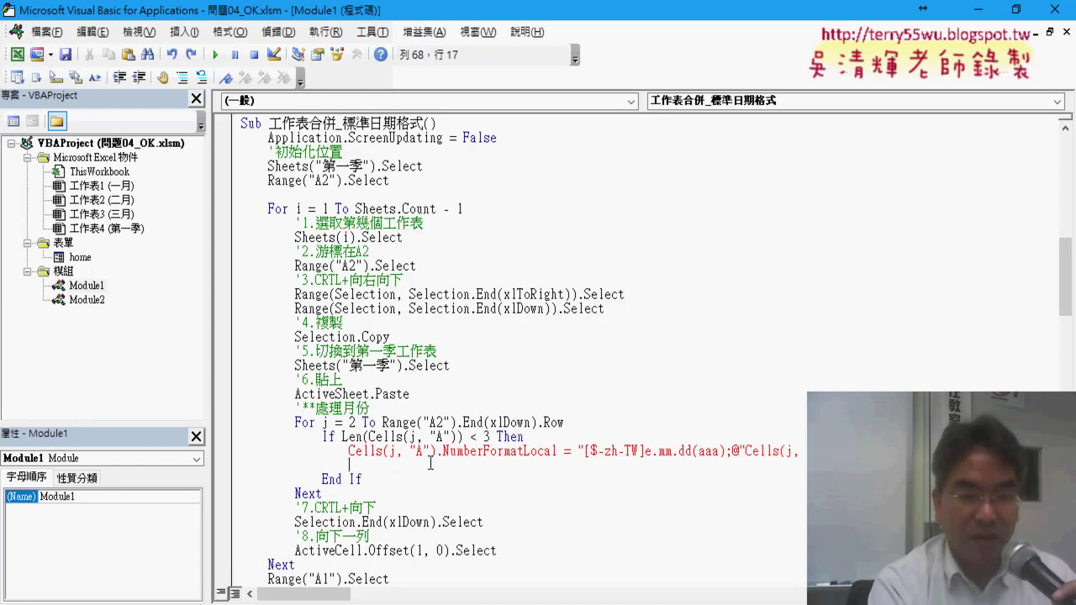
{"action": "key", "text": "Up"}
{"action": "key", "text": "ctrl+v"}
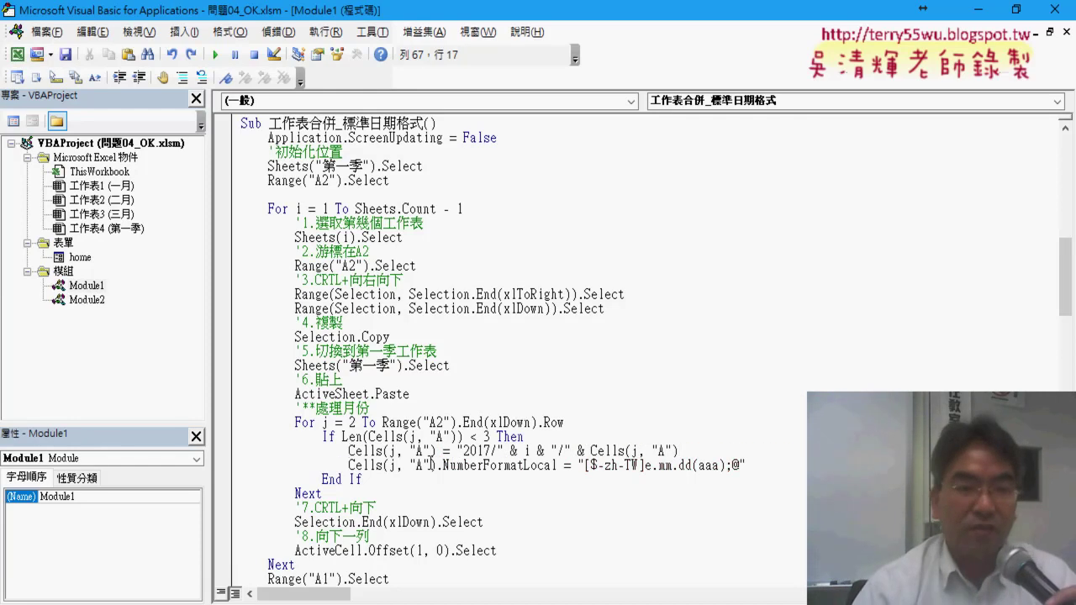
{"action": "double_click", "coordinate": [426, 17]}
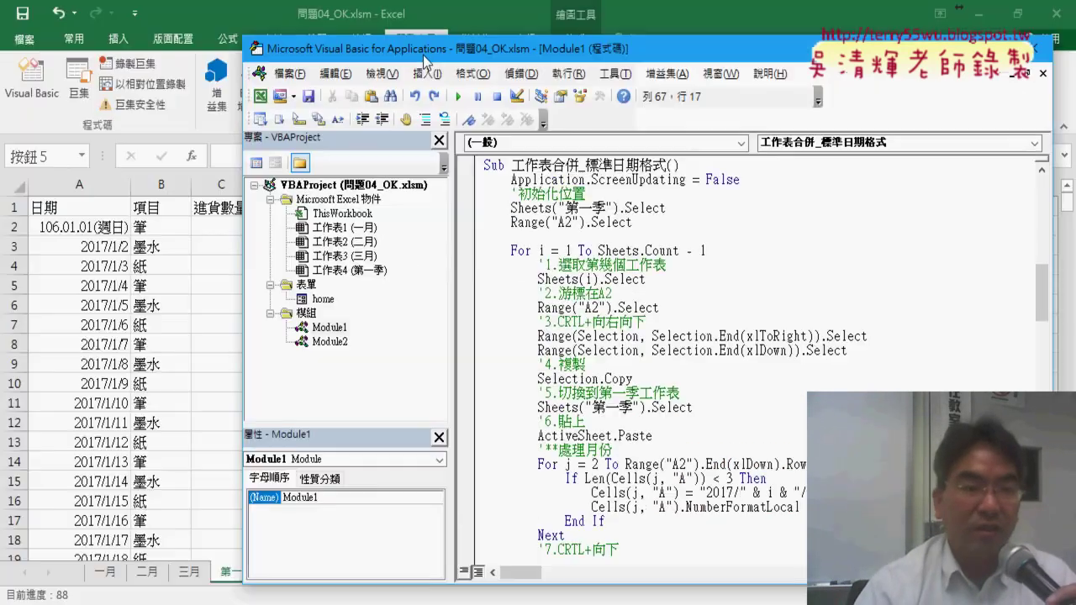
Move the code editor aside and clear the merged data in 第一季 rows 2–18
{"action": "left_click_drag", "start_coordinate": [423, 55], "coordinate": [453, 24]}
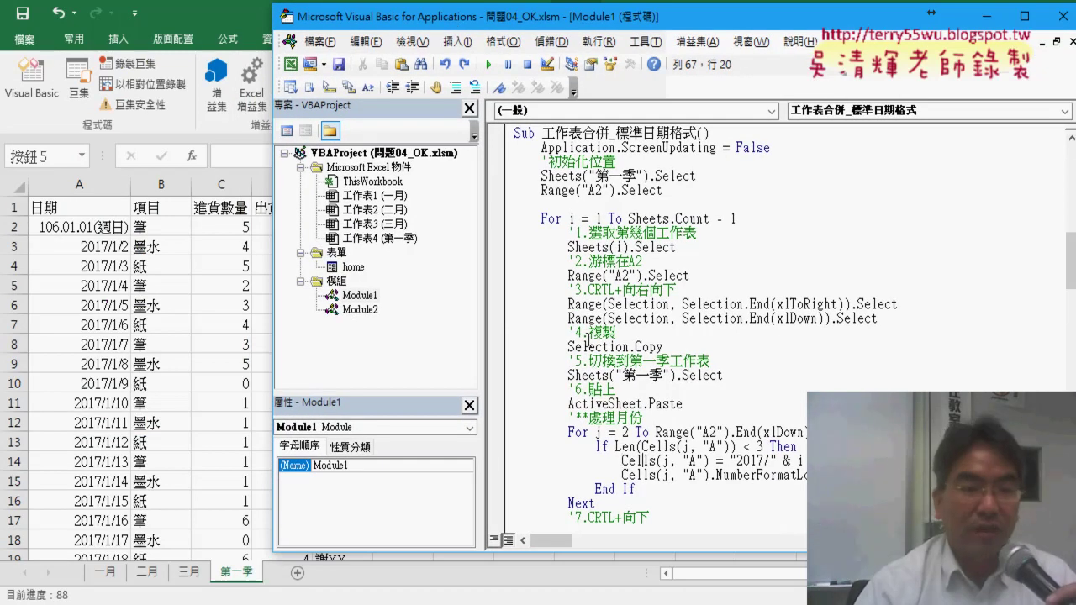
{"action": "left_click", "coordinate": [236, 265]}
{"action": "left_click", "coordinate": [509, 266]}
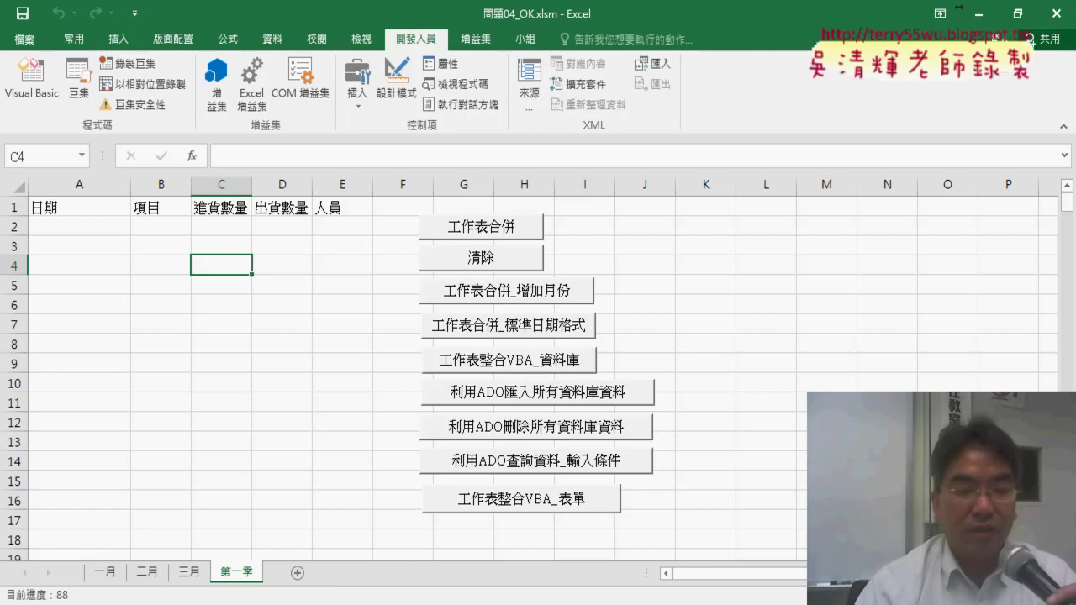
Set a breakpoint on the NumberFormatLocal line and run 工作表合併_標準日期格式
{"action": "left_click", "coordinate": [532, 539]}
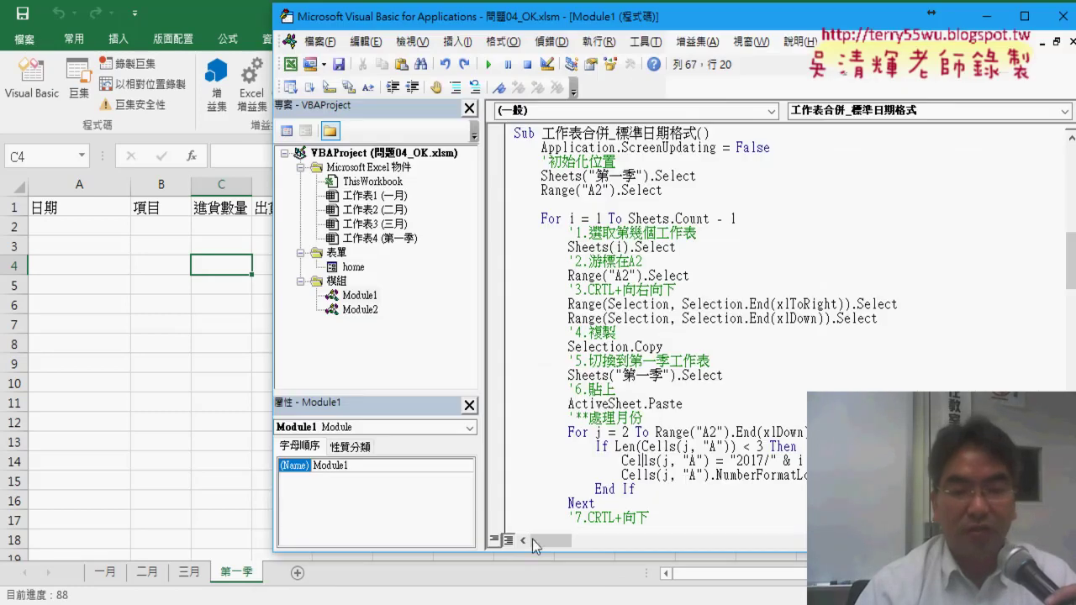
{"action": "left_click", "coordinate": [496, 475]}
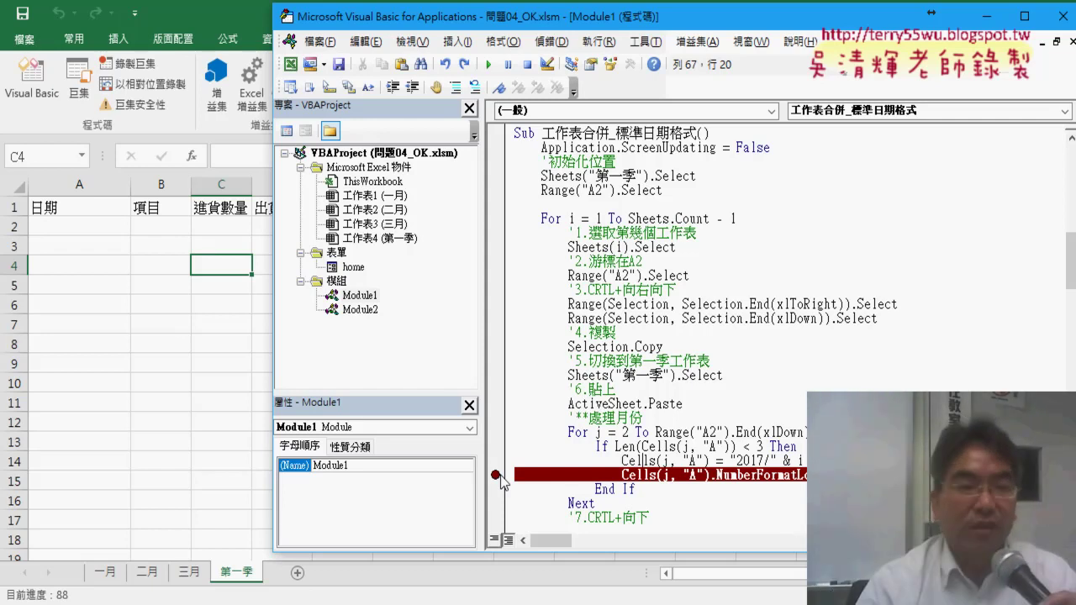
{"action": "left_click", "coordinate": [223, 363]}
{"action": "left_click", "coordinate": [555, 337]}
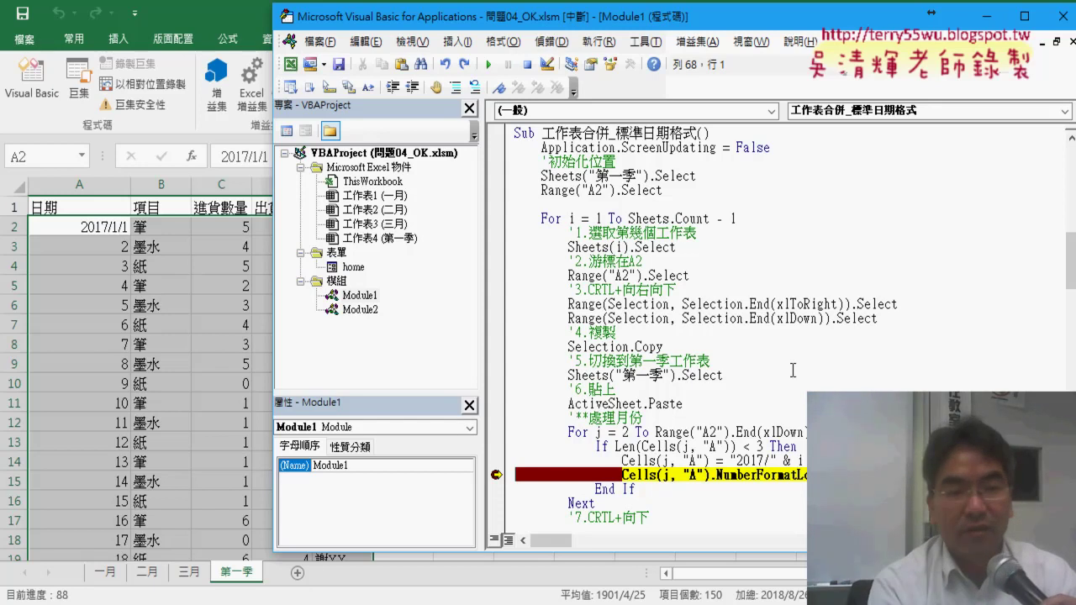
Step past the format line so A2 reads 106.01.01(週日), then breakpoint the 2017/ line
{"action": "key", "text": "F8"}
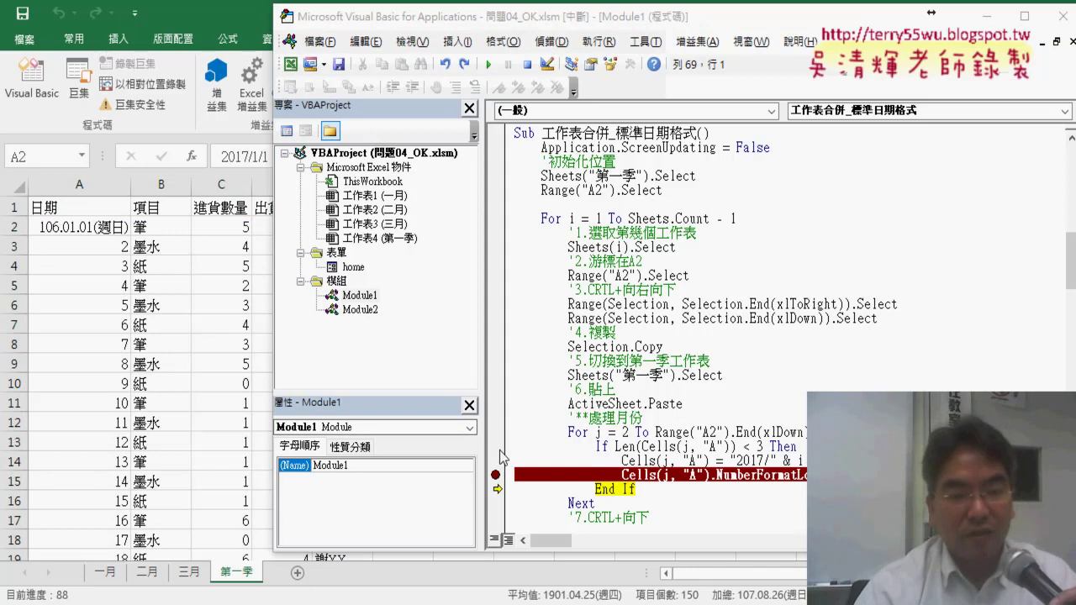
{"action": "left_click", "coordinate": [498, 460]}
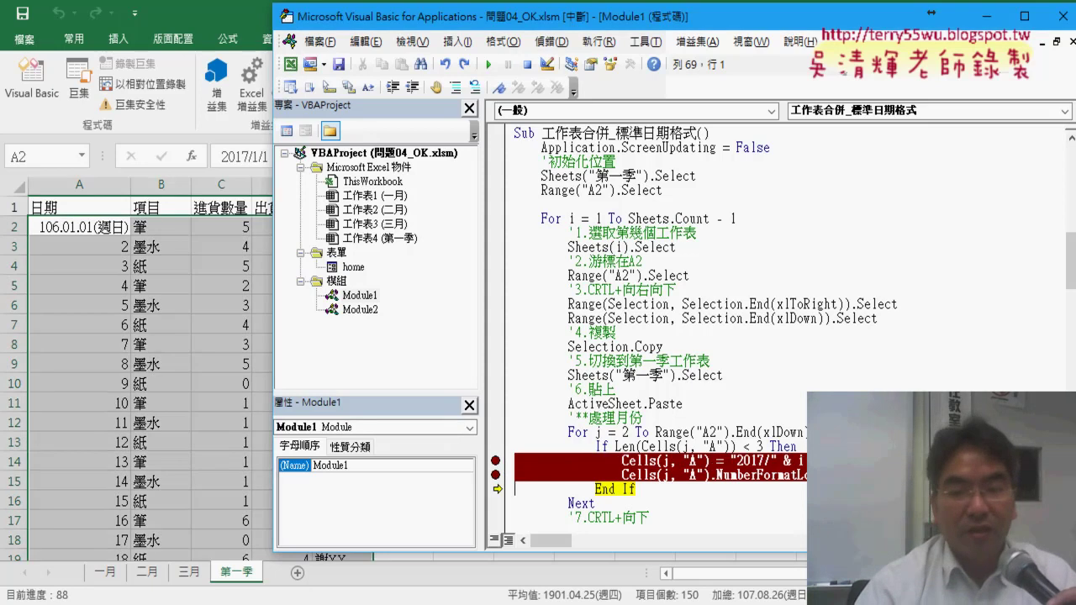
{"action": "left_click_drag", "start_coordinate": [850, 475], "coordinate": [634, 476]}
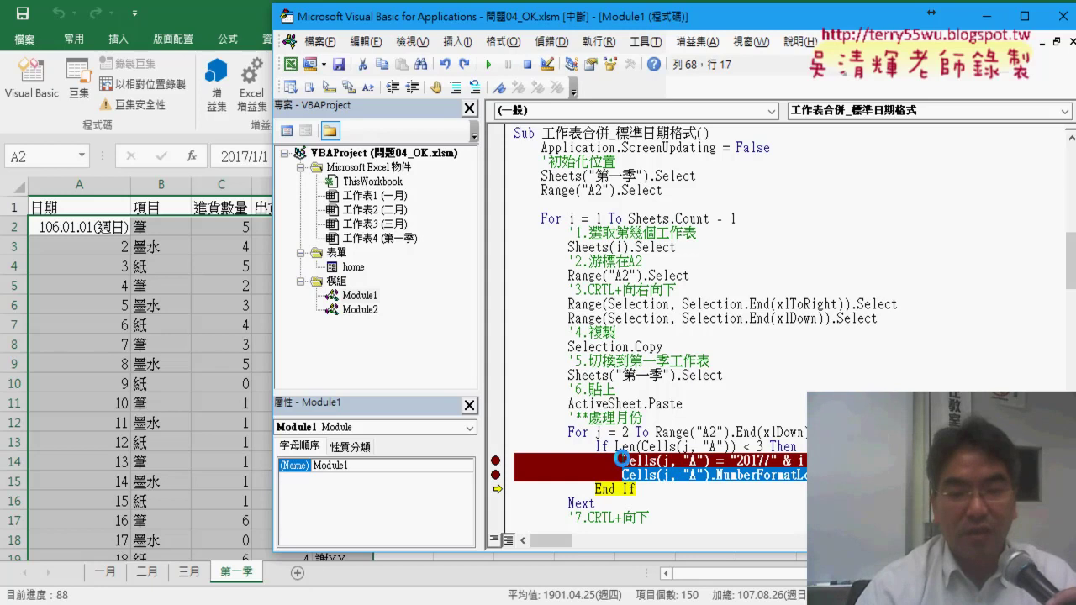
{"action": "key", "text": "Delete"}
{"action": "left_click", "coordinate": [517, 381]}
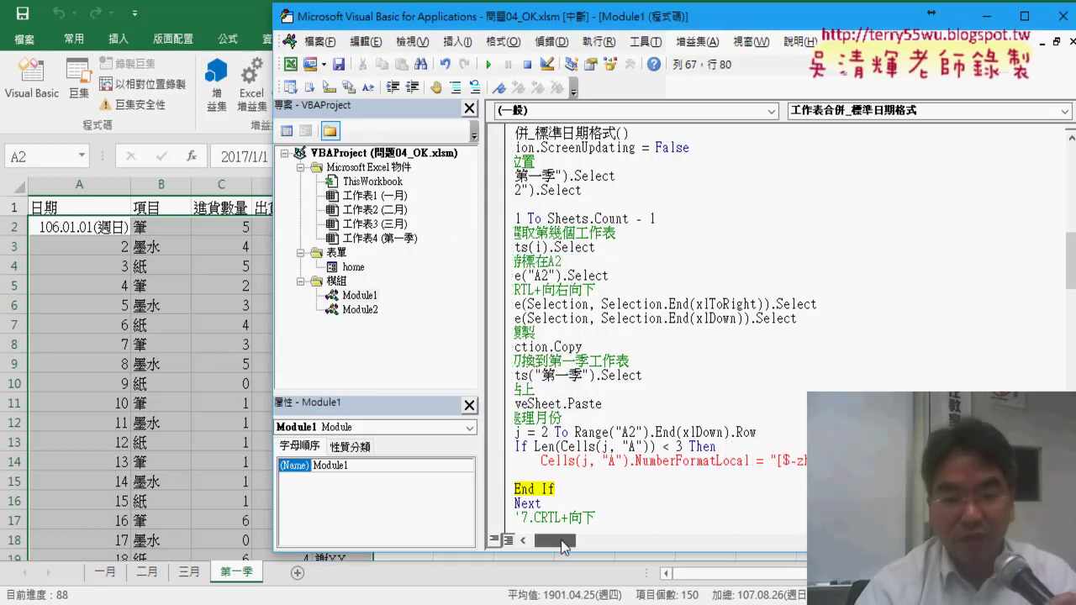
{"action": "left_click_drag", "start_coordinate": [560, 540], "coordinate": [588, 539]}
Move the 2017/ assignment below NumberFormatLocal, breakpoint both lines, and resume at the format line
{"action": "left_click", "coordinate": [653, 461]}
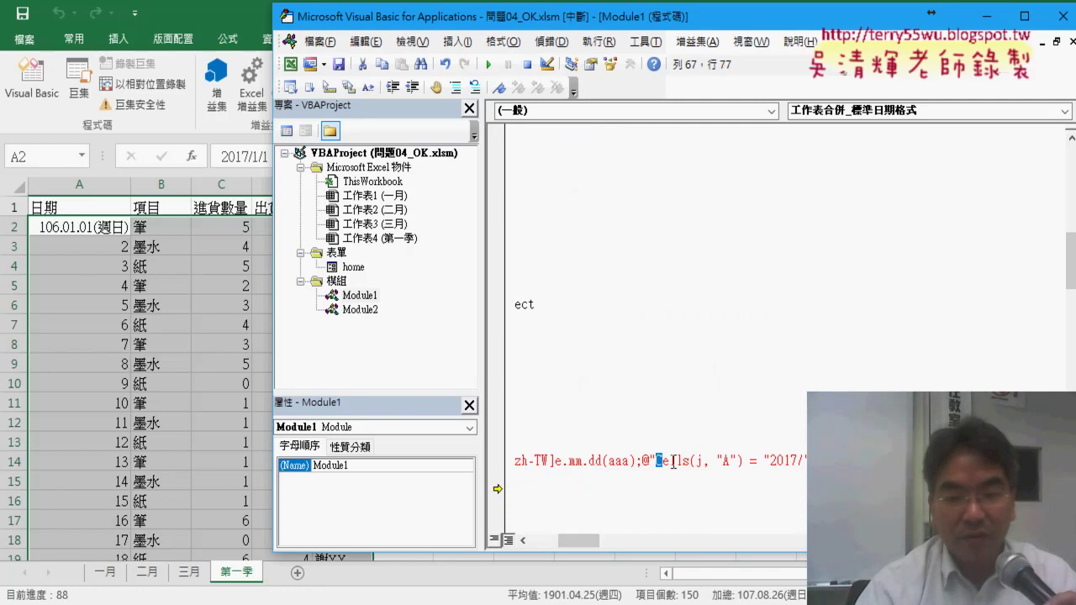
{"action": "key", "text": "shift+End"}
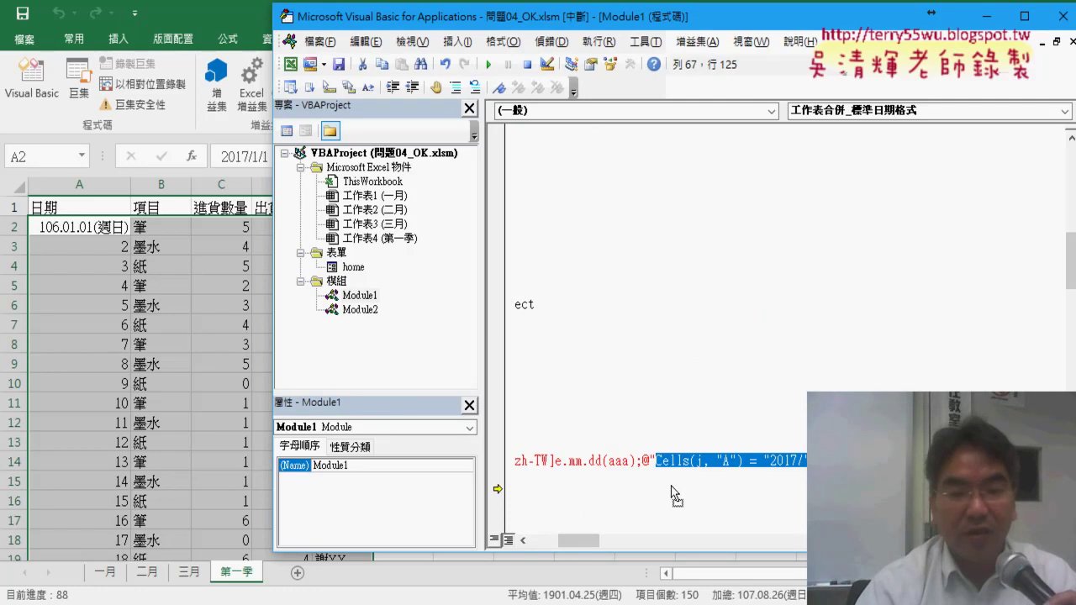
{"action": "left_click_drag", "start_coordinate": [686, 494], "coordinate": [623, 489]}
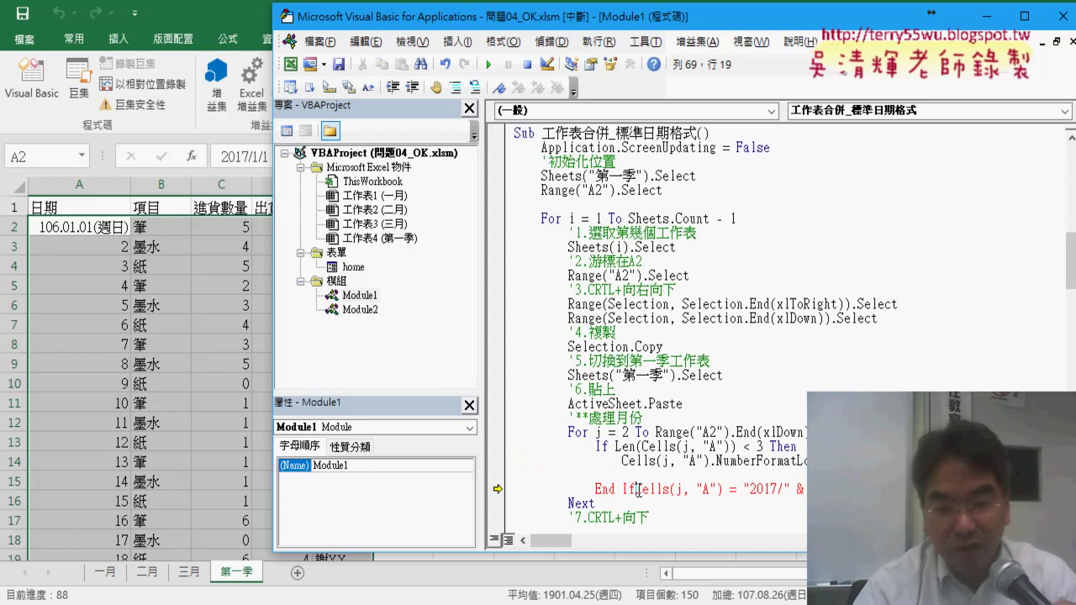
{"action": "key", "text": "shift+End"}
{"action": "left_click_drag", "start_coordinate": [840, 488], "coordinate": [623, 474]}
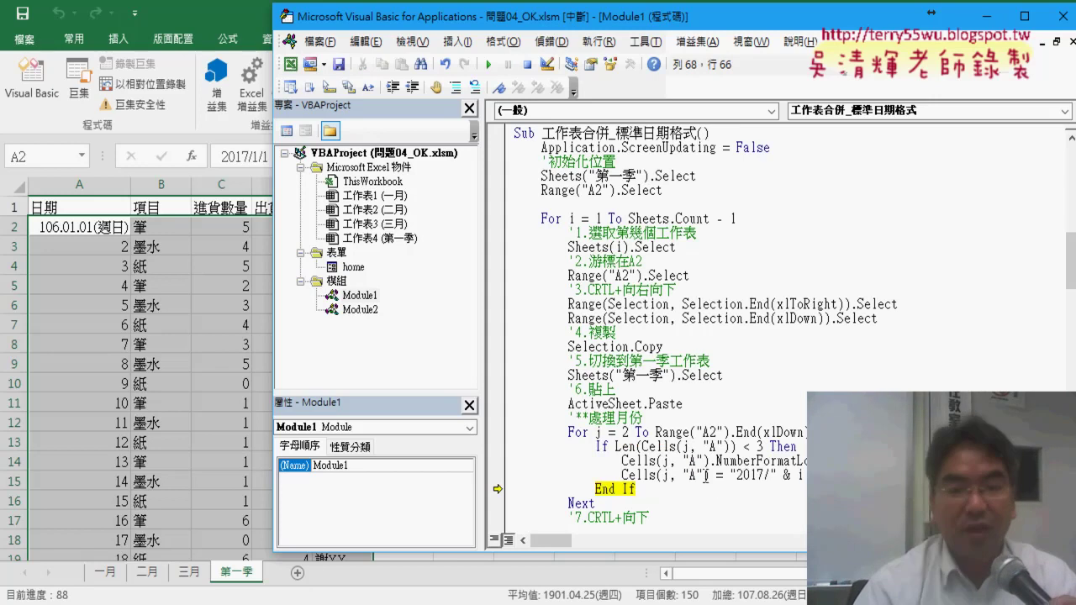
{"action": "left_click", "coordinate": [668, 461]}
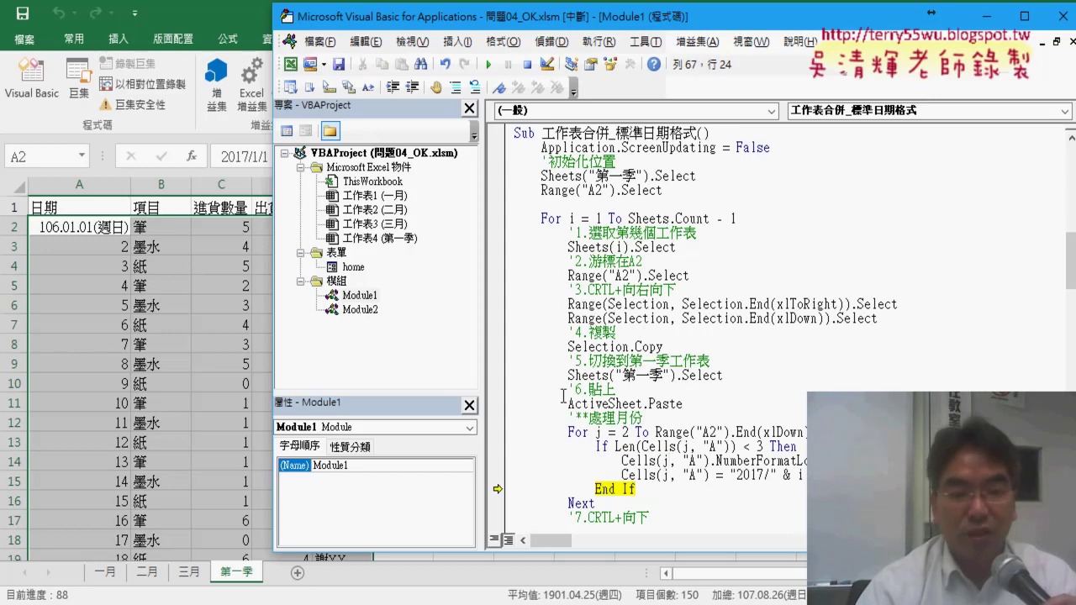
{"action": "left_click", "coordinate": [498, 447]}
{"action": "left_click", "coordinate": [498, 461]}
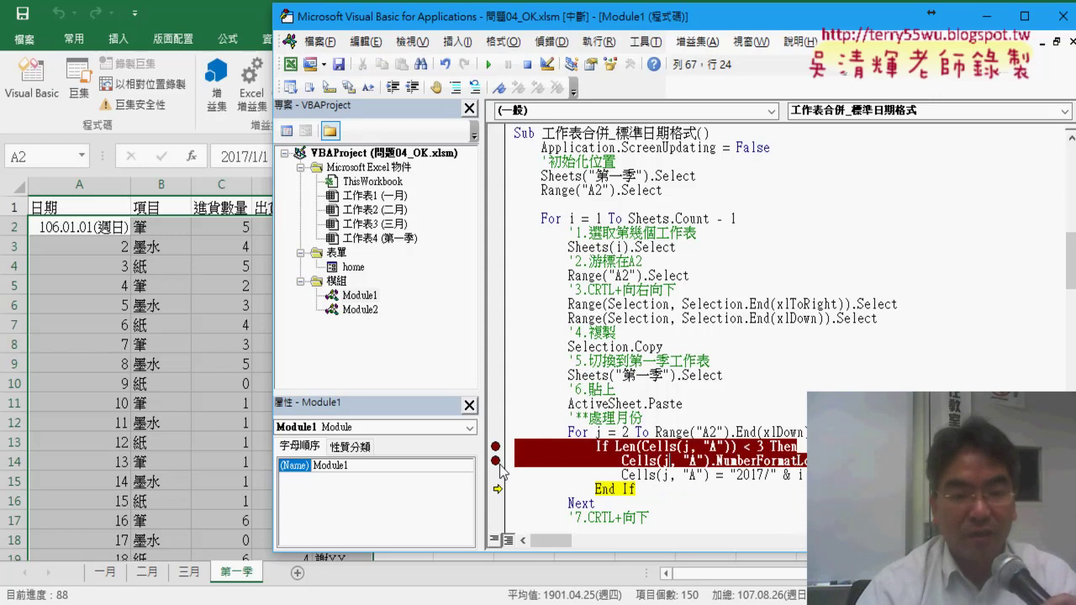
{"action": "left_click", "coordinate": [498, 446]}
{"action": "left_click", "coordinate": [498, 475]}
{"action": "left_click", "coordinate": [488, 63]}
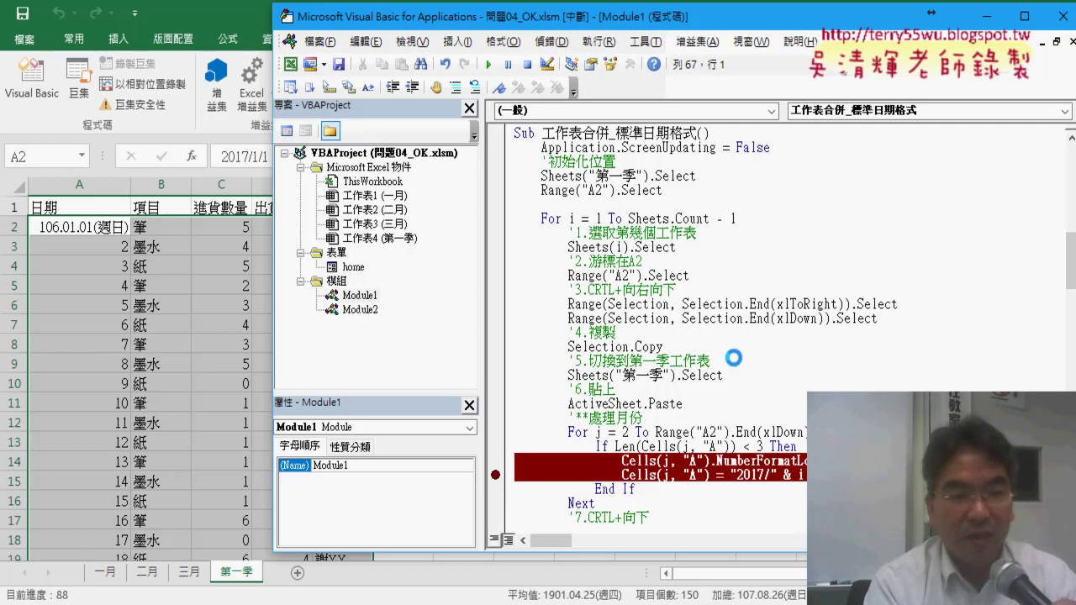
Step through both lines for row 3, leaving A3 as 2017/1/1900/01/01, then clear the sheet
{"action": "key", "text": "F8"}
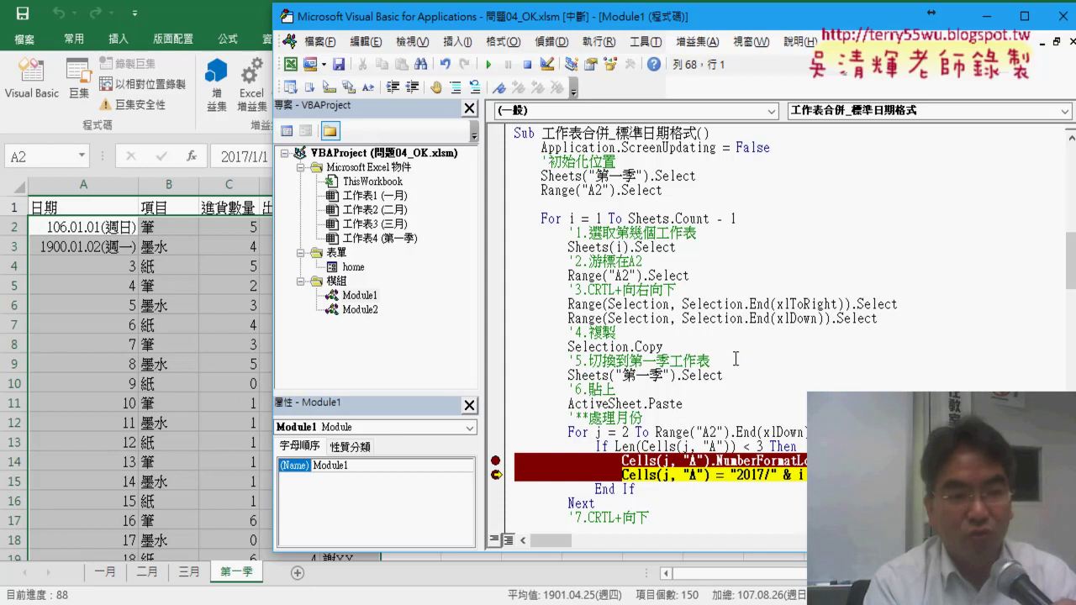
{"action": "key", "text": "F8"}
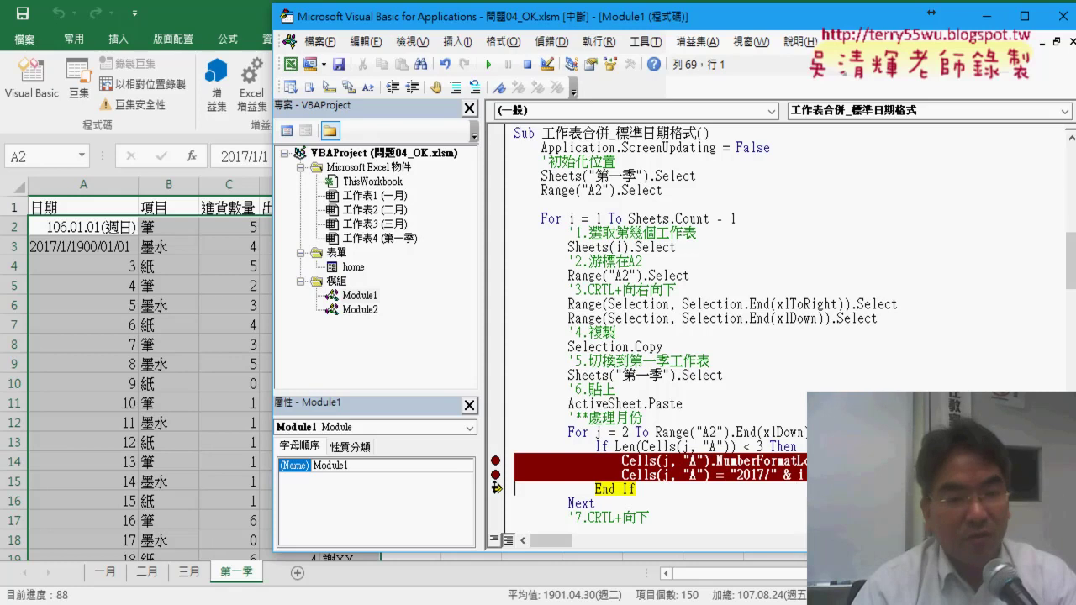
{"action": "key", "text": "alt+F11"}
{"action": "left_click", "coordinate": [473, 260]}
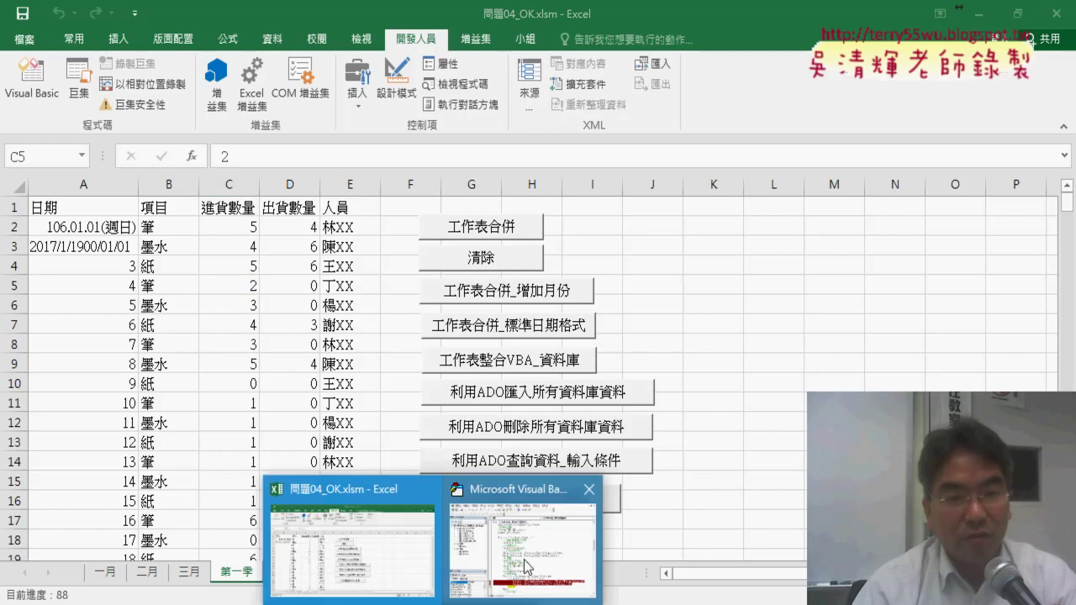
Clear 第一季, rerun 工作表合併_標準日期格式 and step twice with F8 through row 2's date lines
{"action": "left_click", "coordinate": [528, 559]}
{"action": "left_click", "coordinate": [528, 64]}
{"action": "key", "text": "alt+F11"}
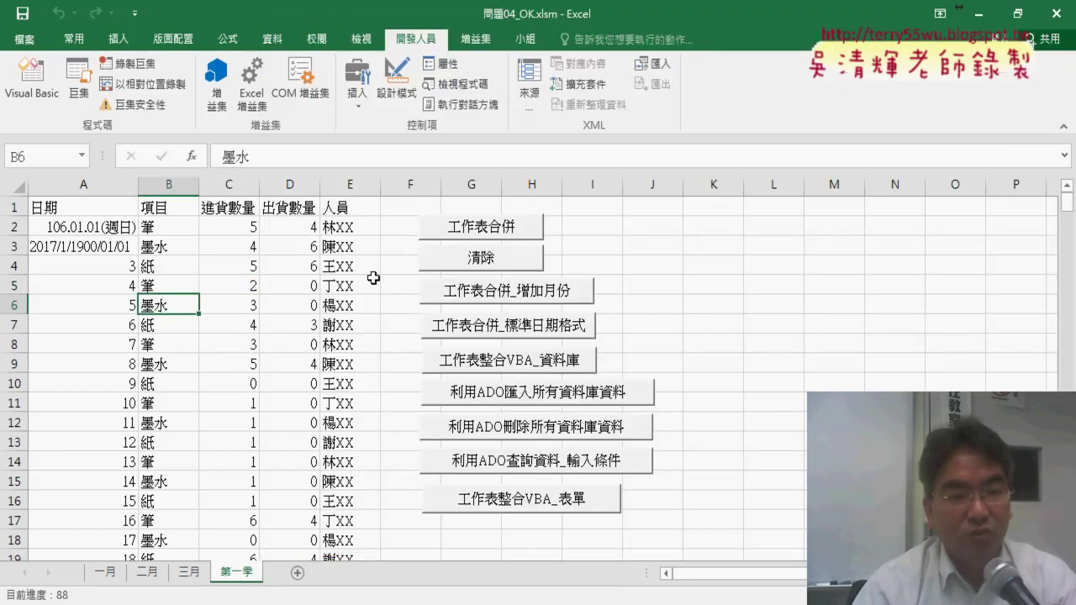
{"action": "left_click", "coordinate": [441, 268]}
{"action": "left_click", "coordinate": [503, 334]}
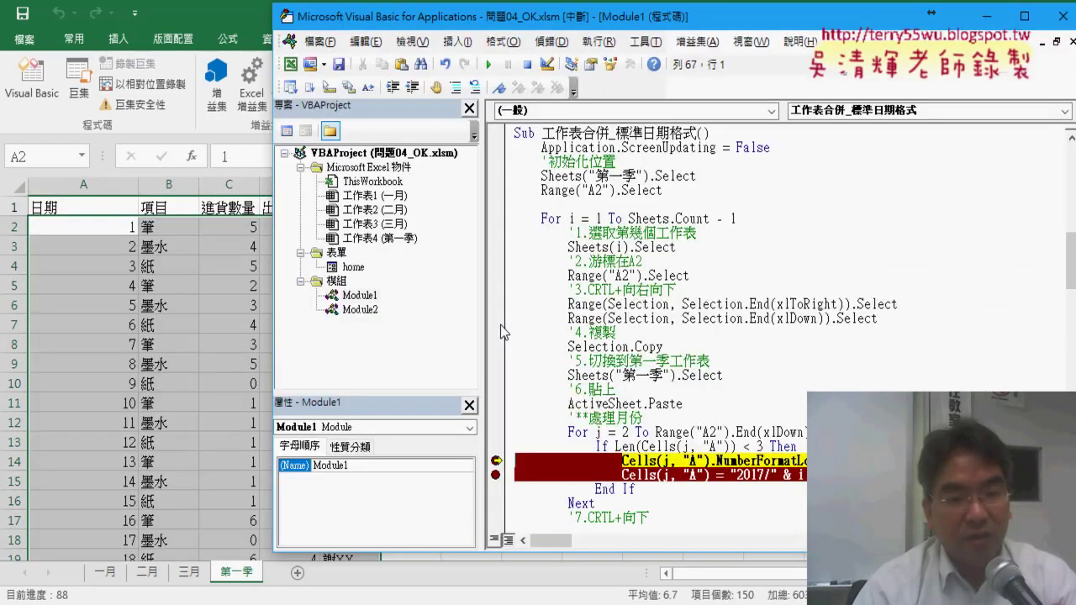
{"action": "key", "text": "F8"}
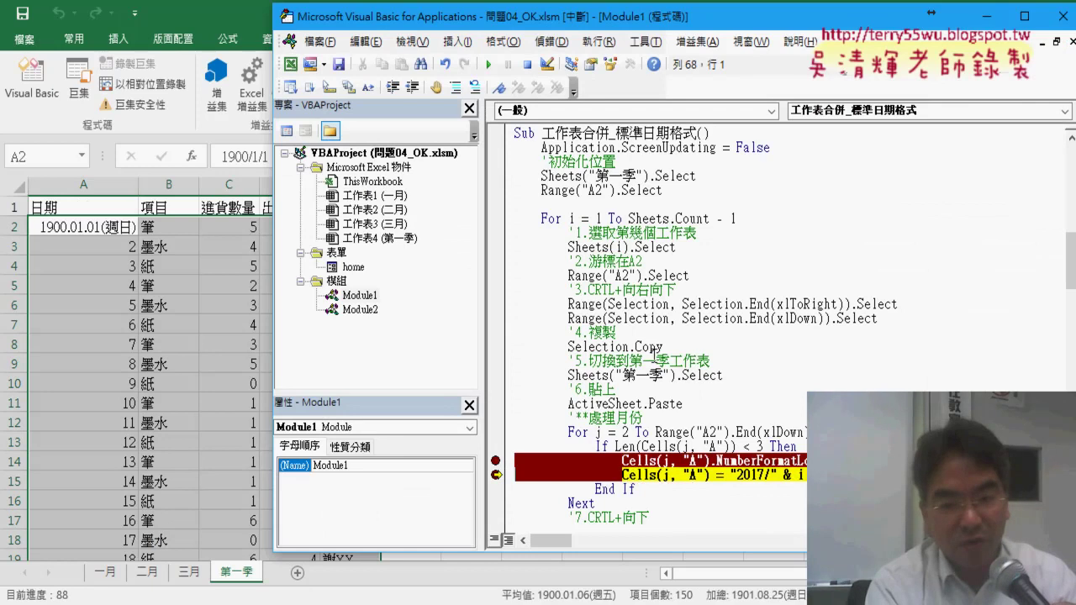
{"action": "key", "text": "F8"}
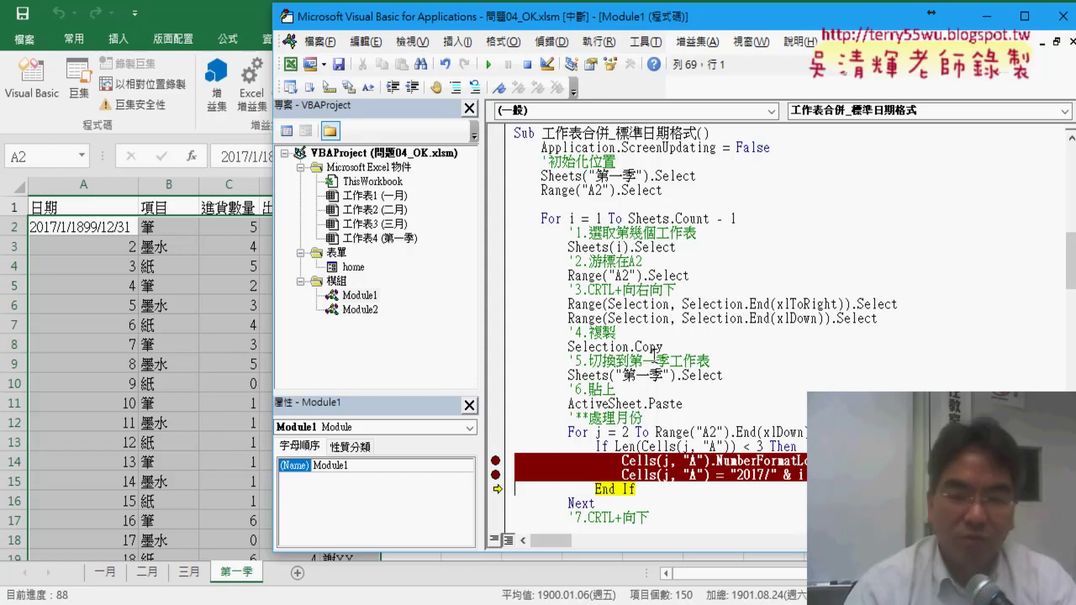
Move the Cells(j,"A")="2017/" date assignment back above the NumberFormatLocal line in the If block
{"action": "left_click_drag", "start_coordinate": [833, 475], "coordinate": [511, 475]}
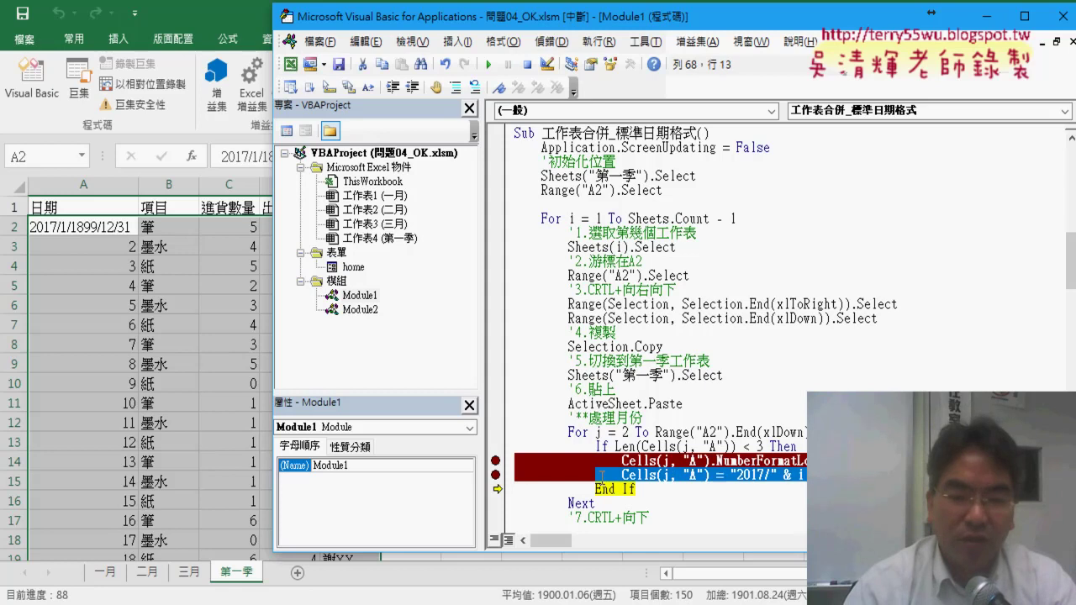
{"action": "key", "text": "Delete"}
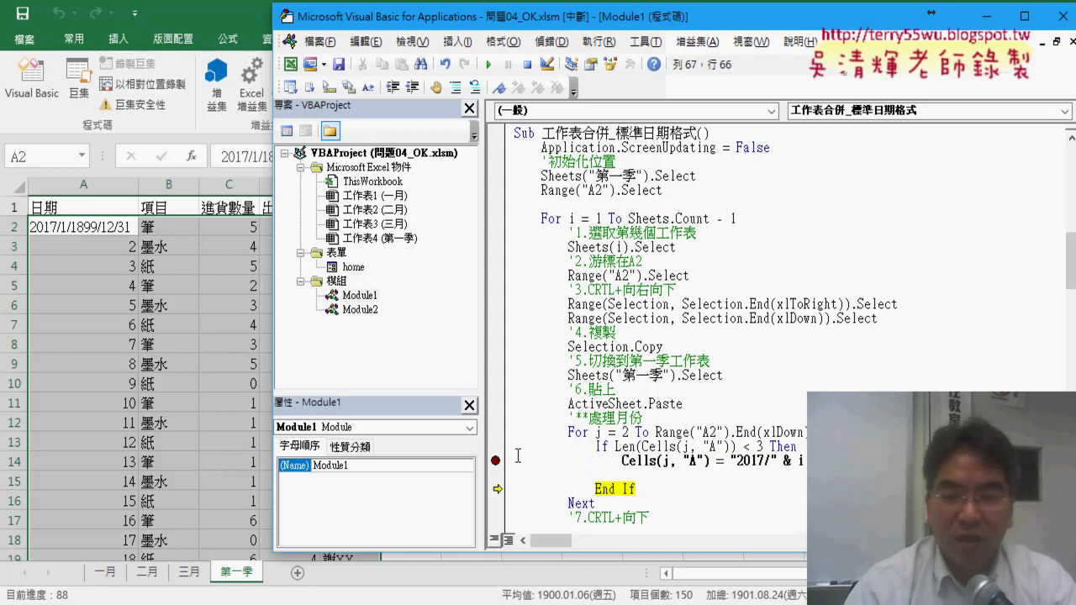
{"action": "key", "text": "ctrl+z"}
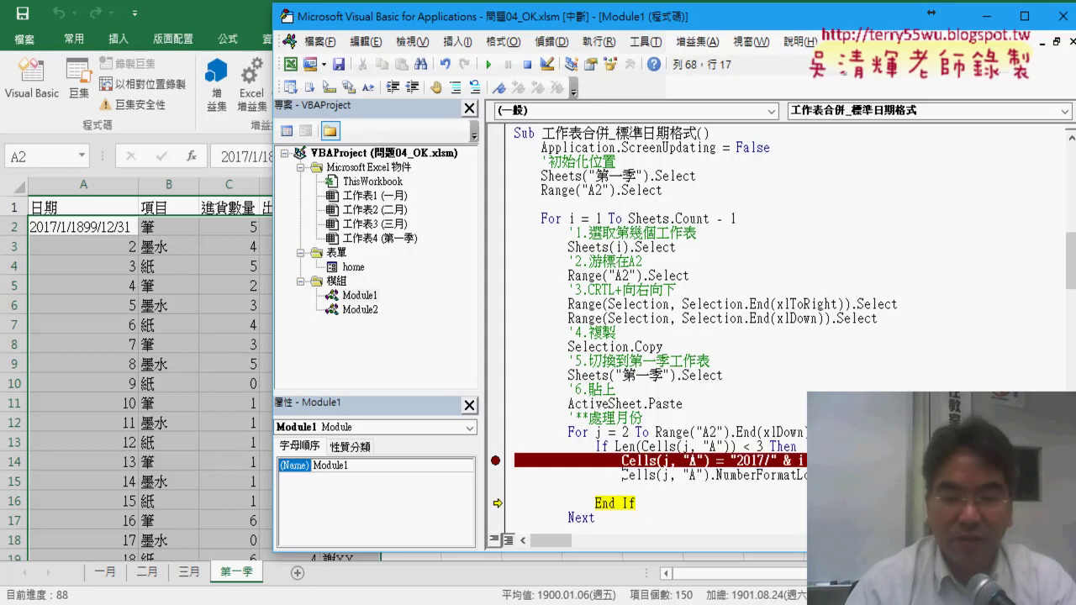
{"action": "left_click", "coordinate": [515, 489]}
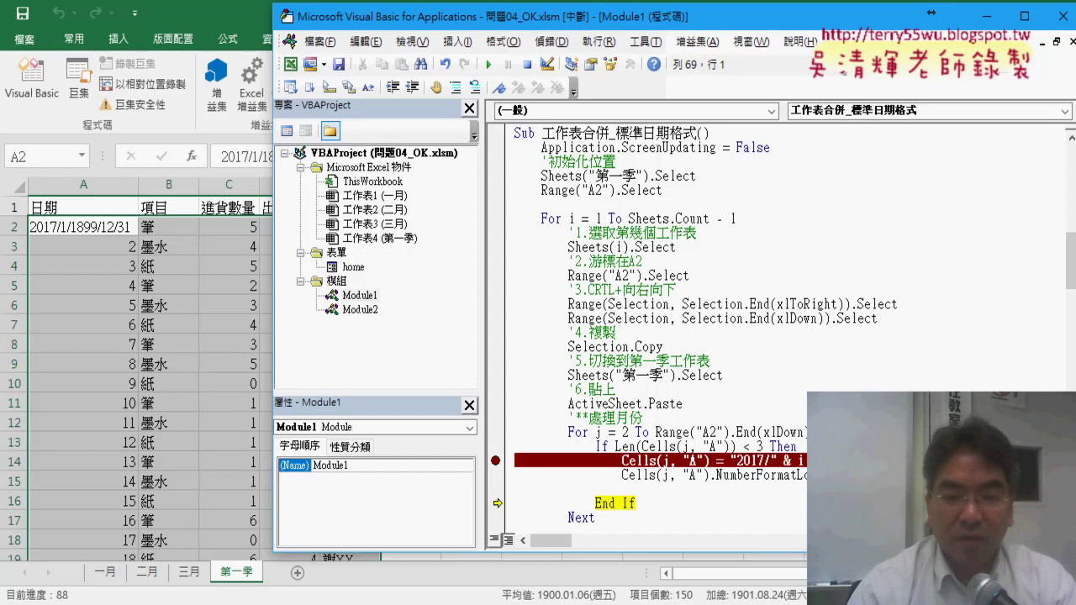
{"action": "key", "text": "Delete"}
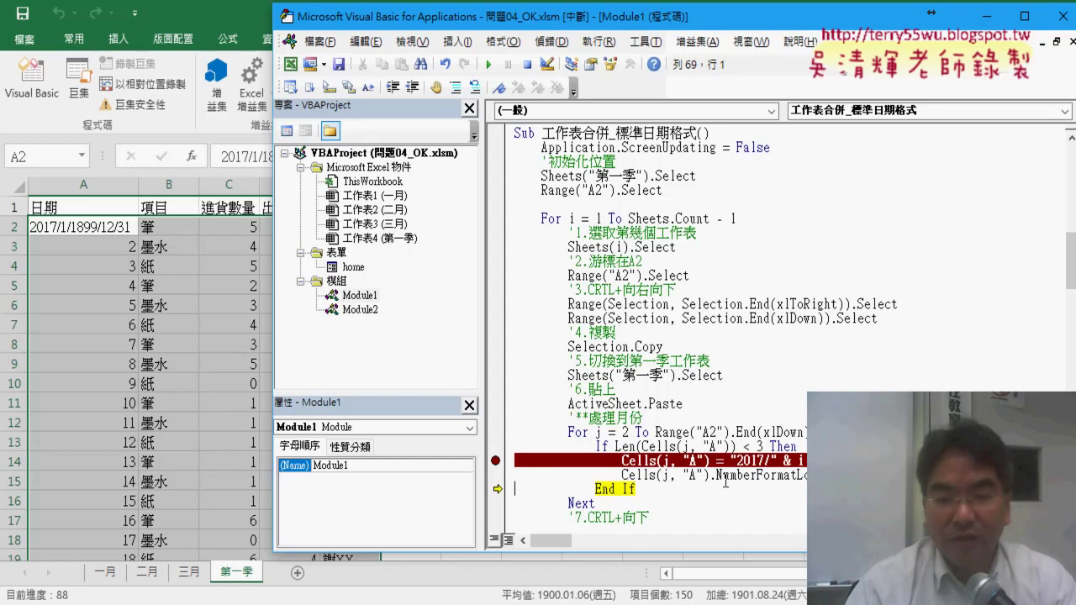
{"action": "left_click_drag", "start_coordinate": [710, 476], "coordinate": [832, 475]}
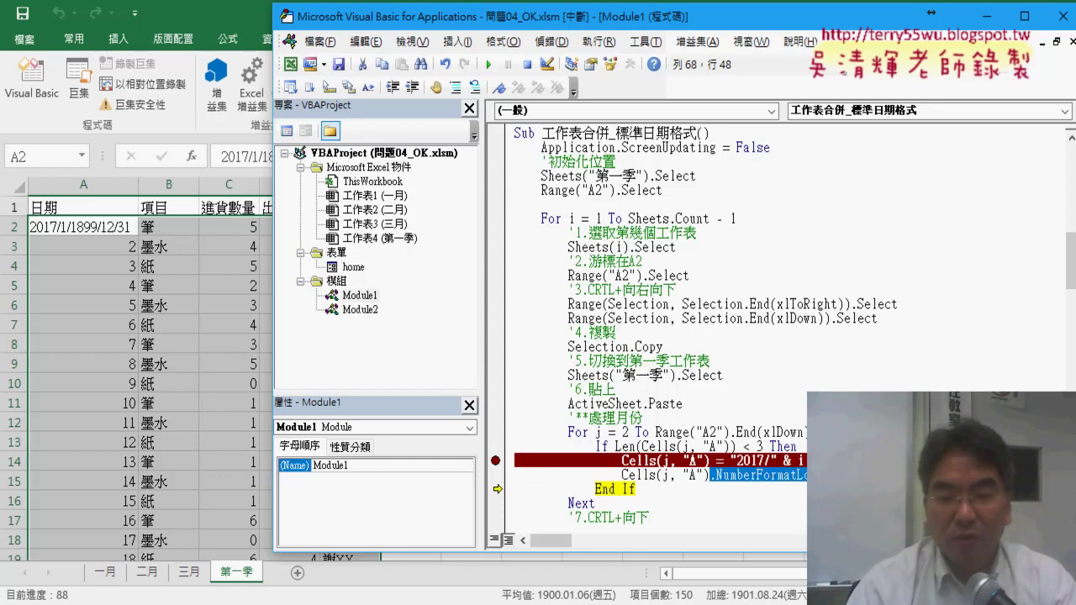
{"action": "left_click", "coordinate": [868, 476]}
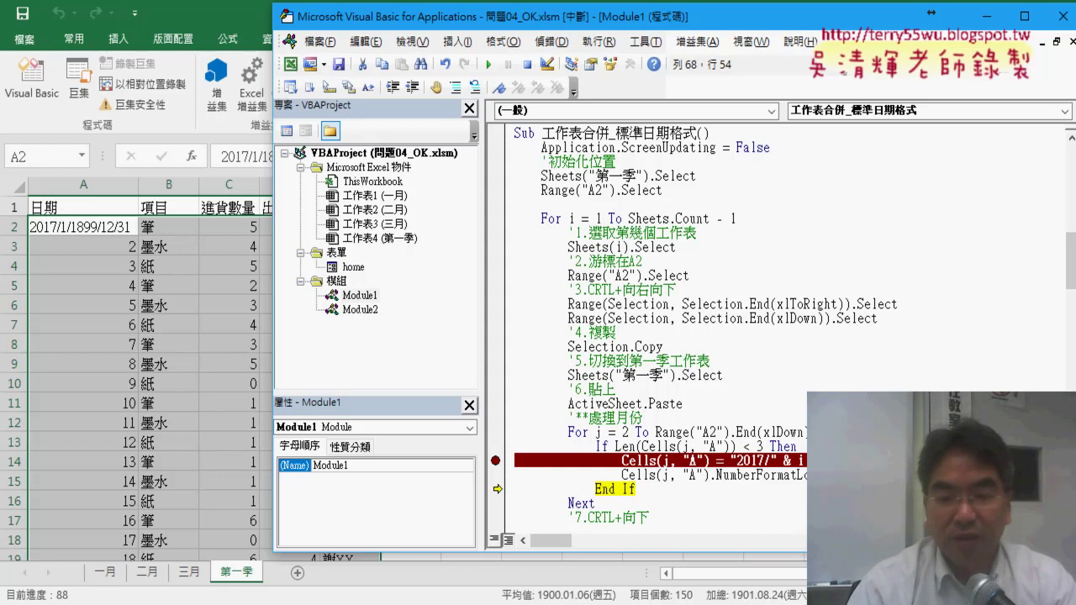